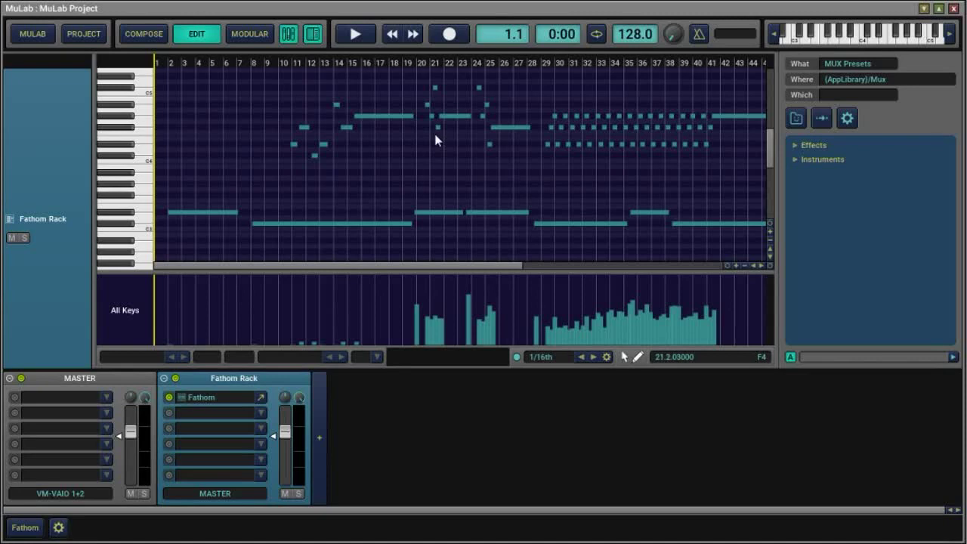
# Zoom the piano roll out until all ~46 bars of melody, chord and bass notes show.
pyautogui.scroll(-1, 436, 140)
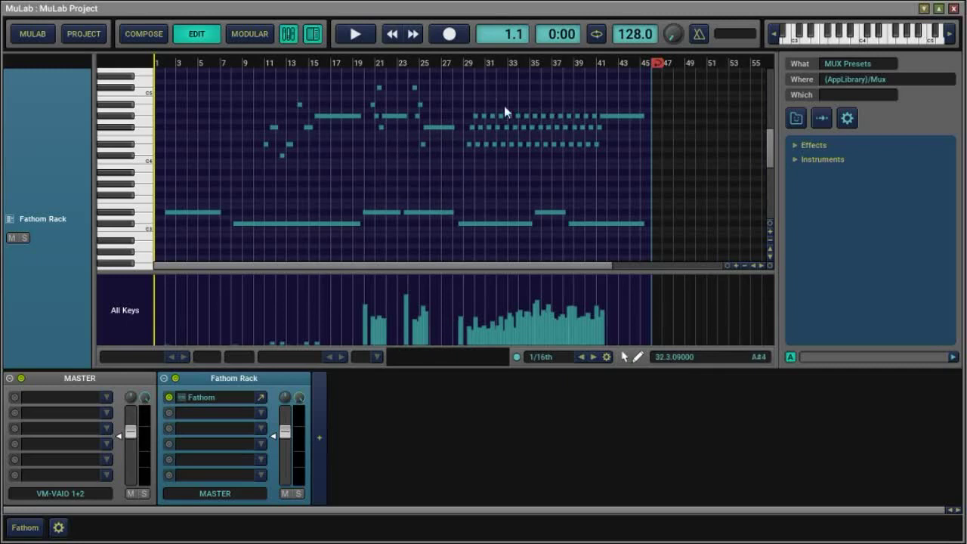
# Start song playback from the transport bar.
pyautogui.click(355, 36)
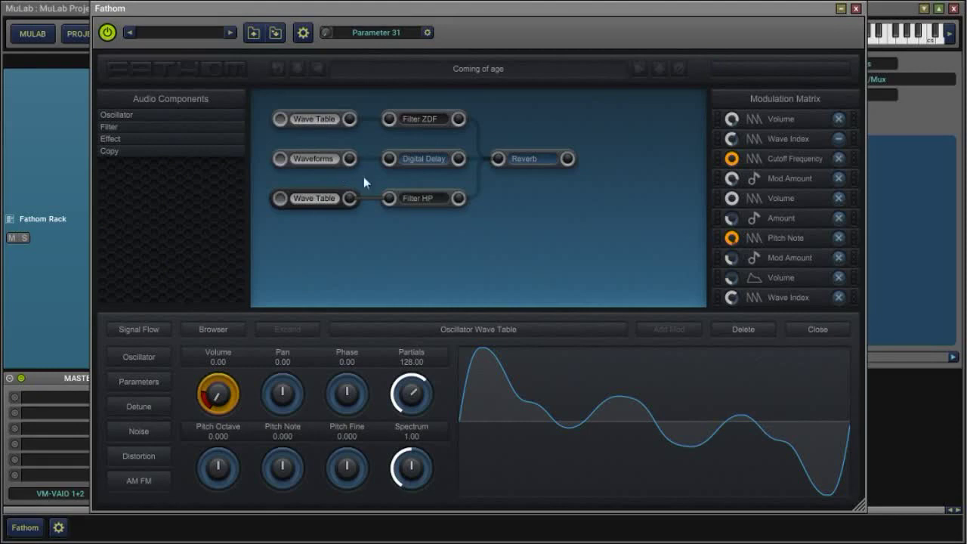
# Briefly mute, then unmute, the Waveforms and bottom Wave Table oscillators.
pyautogui.click(313, 159)
pyautogui.click(310, 200)
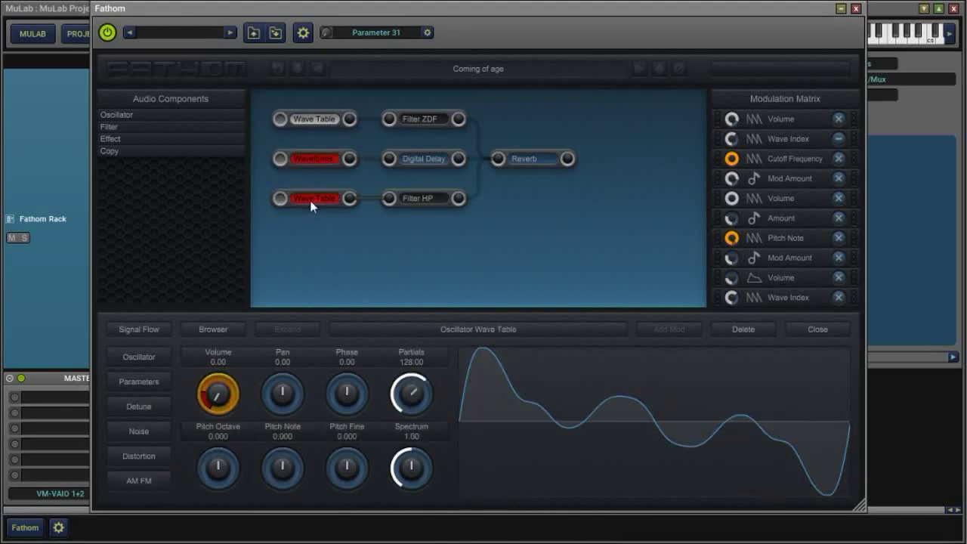
pyautogui.click(320, 157)
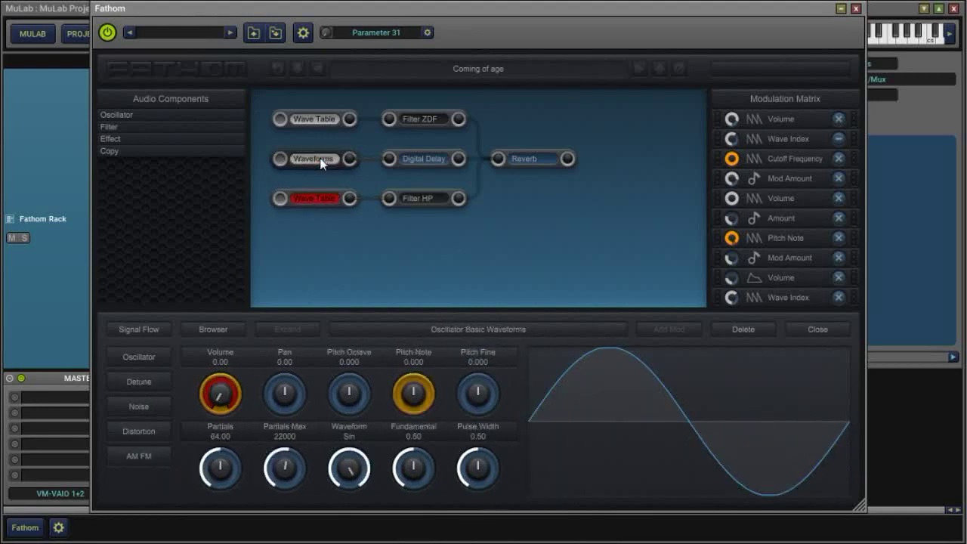
pyautogui.click(314, 198)
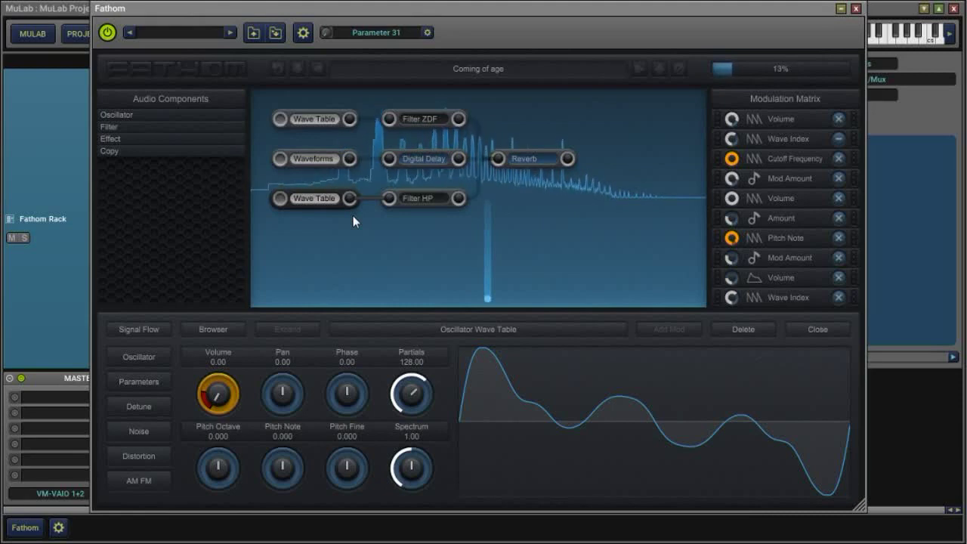
# Hear the top Wave Table oscillator alone, then add the Waveforms oscillator back.
pyautogui.click(321, 160)
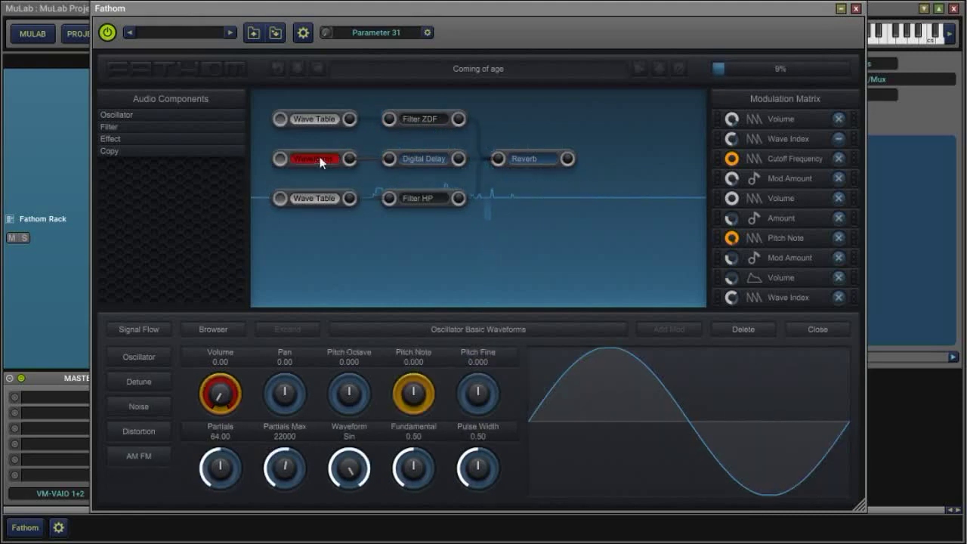
pyautogui.click(323, 199)
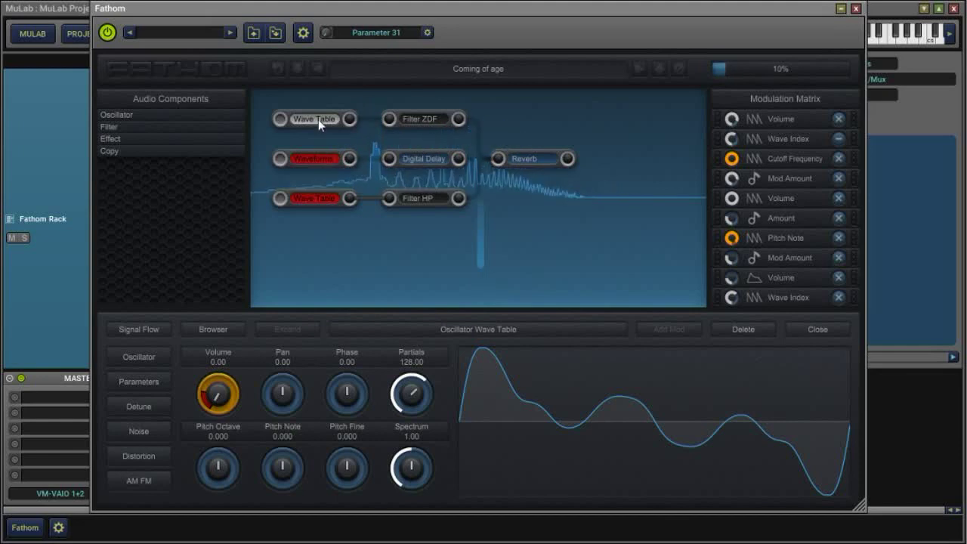
pyautogui.click(316, 159)
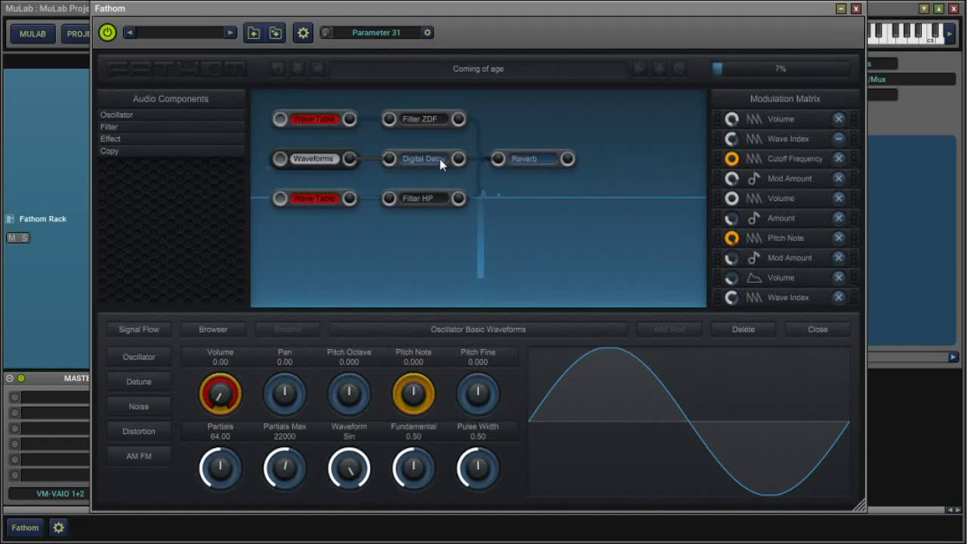
# Swap Waveforms for the bottom Wave Table, then unmute Waveforms and top Wave Table too.
pyautogui.click(323, 159)
pyautogui.click(326, 199)
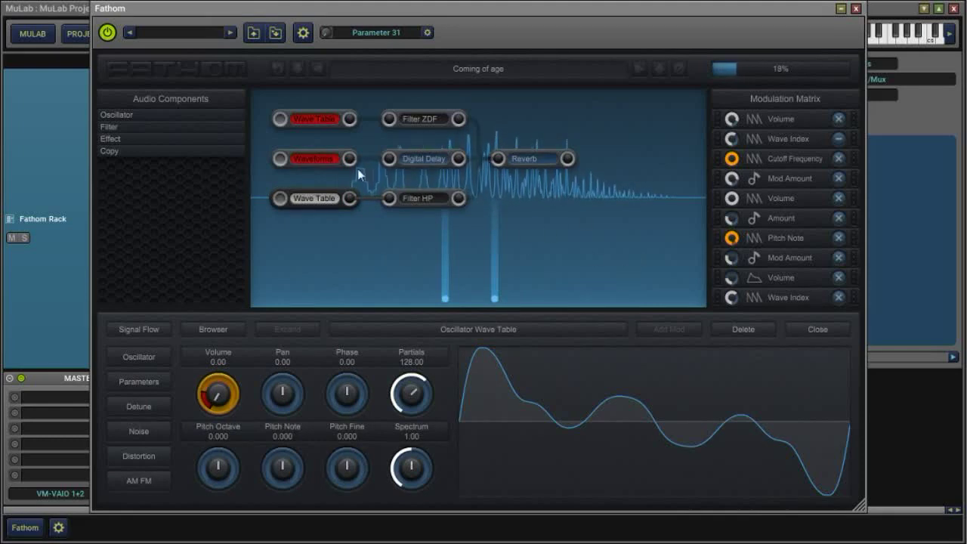
pyautogui.click(314, 158)
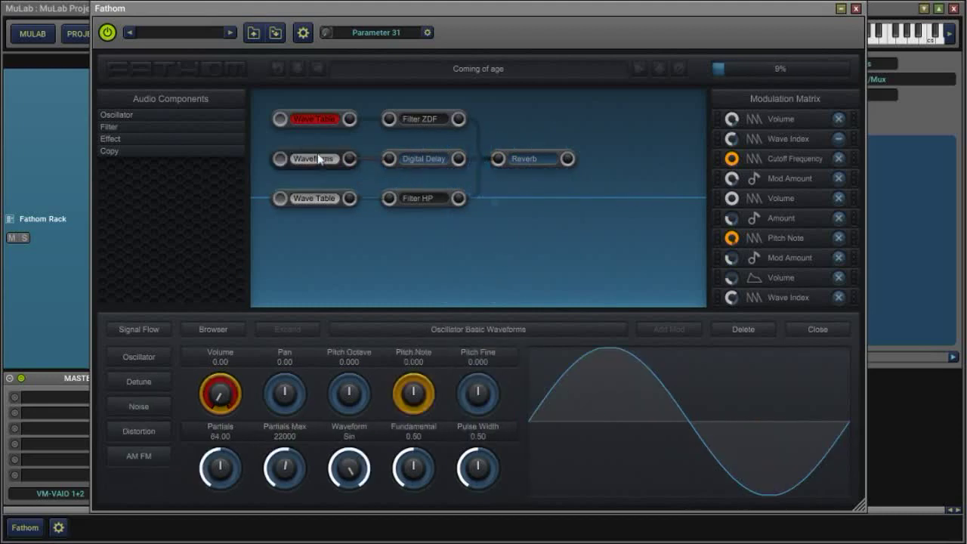
pyautogui.click(319, 121)
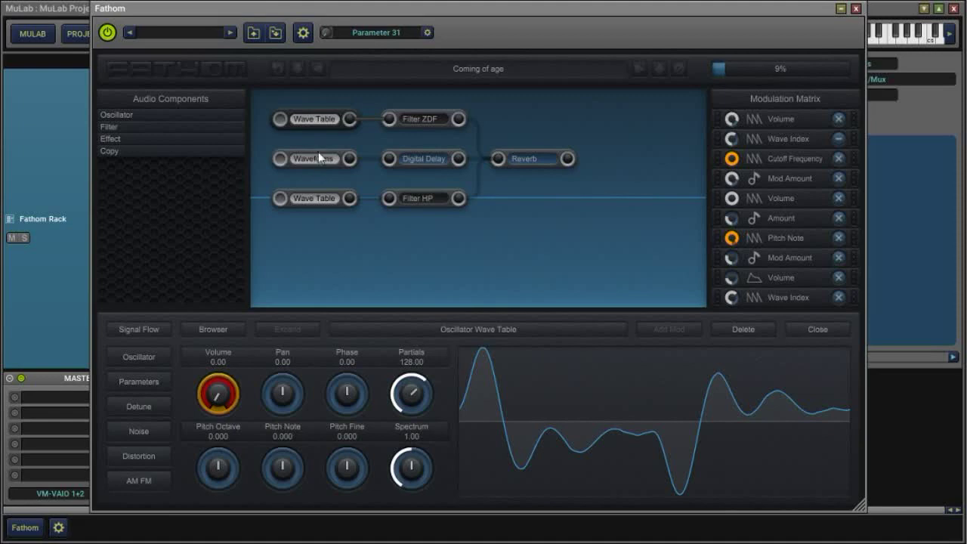
# Toggle the Waveforms and bottom Wave Table oscillators off and back on.
pyautogui.click(321, 158)
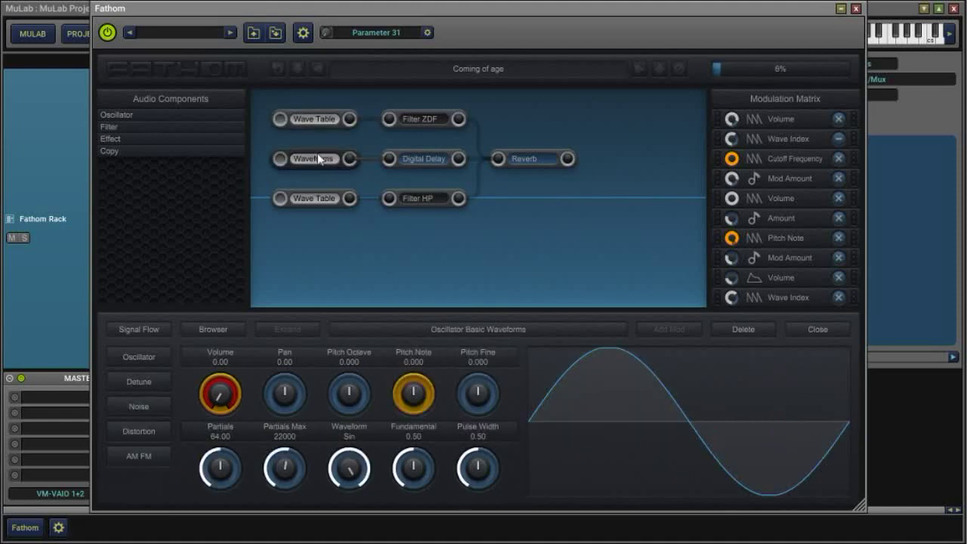
pyautogui.click(322, 202)
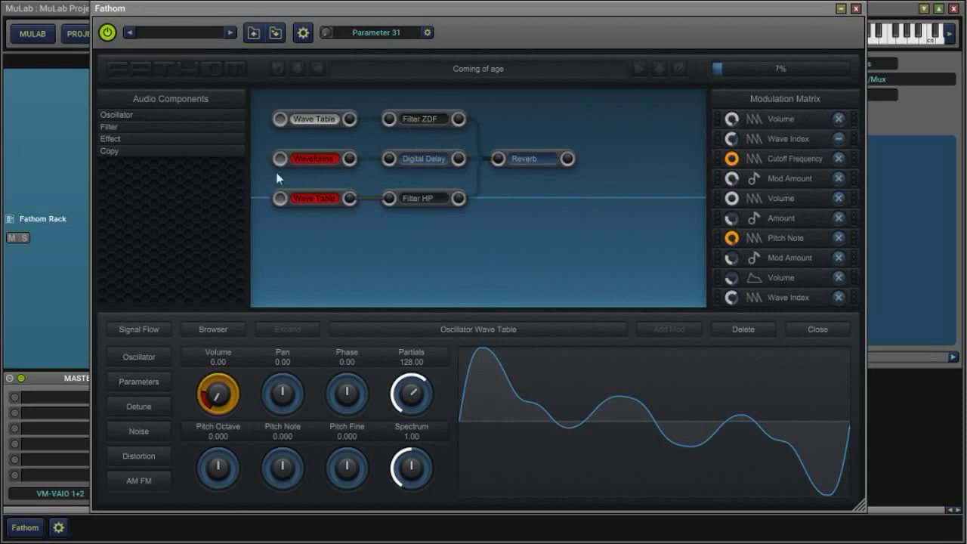
pyautogui.click(320, 157)
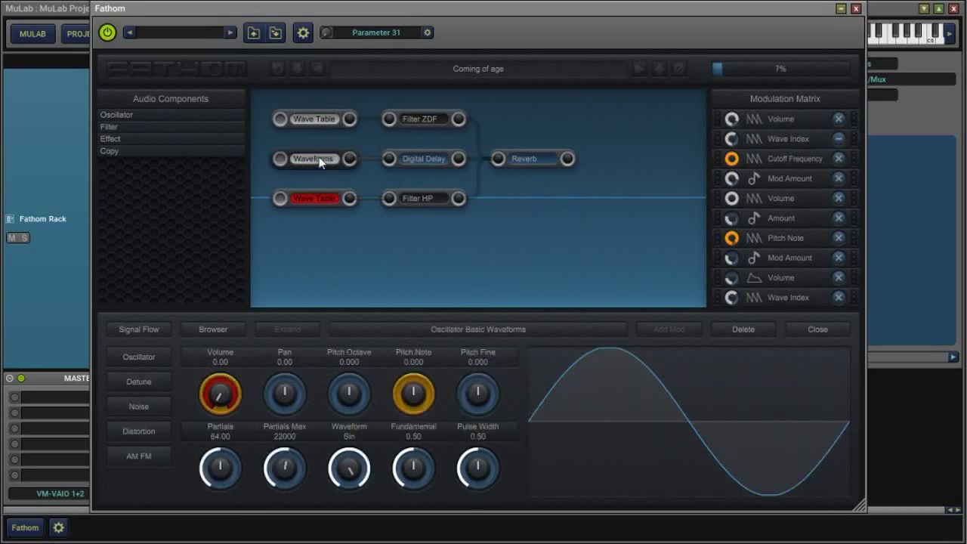
pyautogui.click(318, 200)
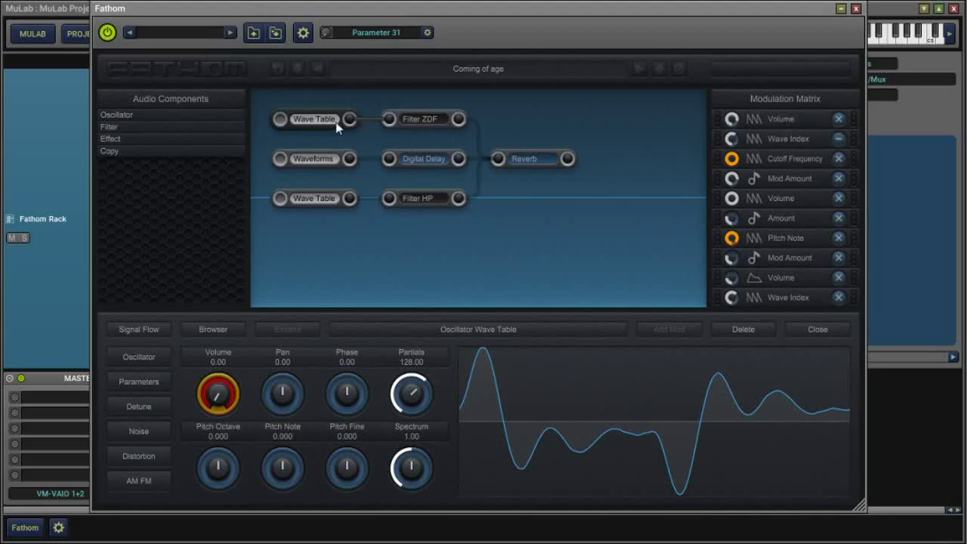
# Check targets of Wave Index, Cutoff Frequency and Volume modulations; mute Waveforms and bottom Wave Table.
pyautogui.click(795, 143)
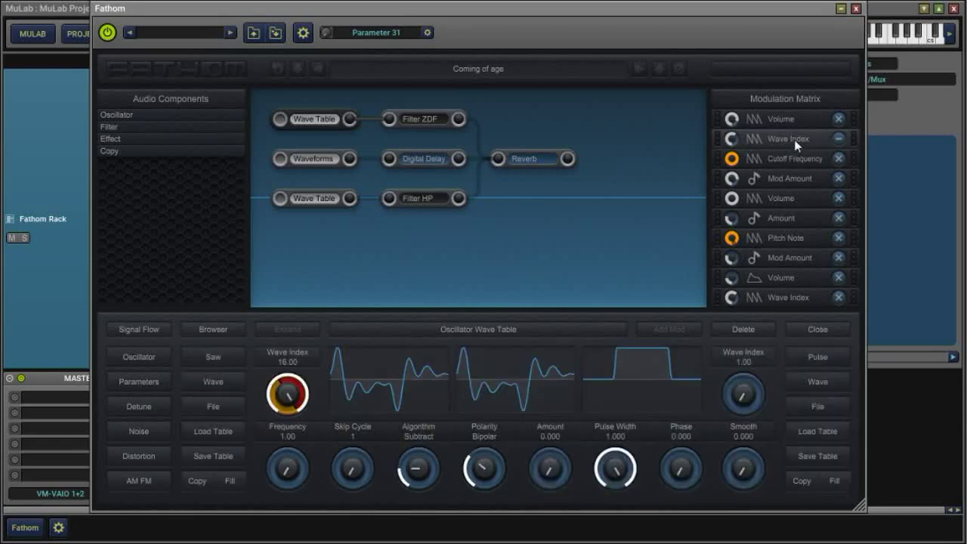
pyautogui.click(788, 162)
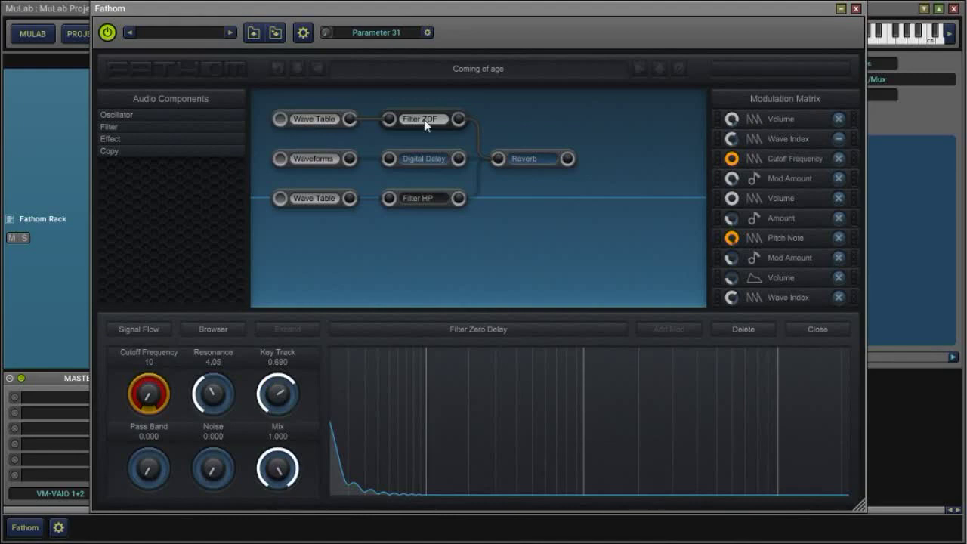
pyautogui.click(787, 197)
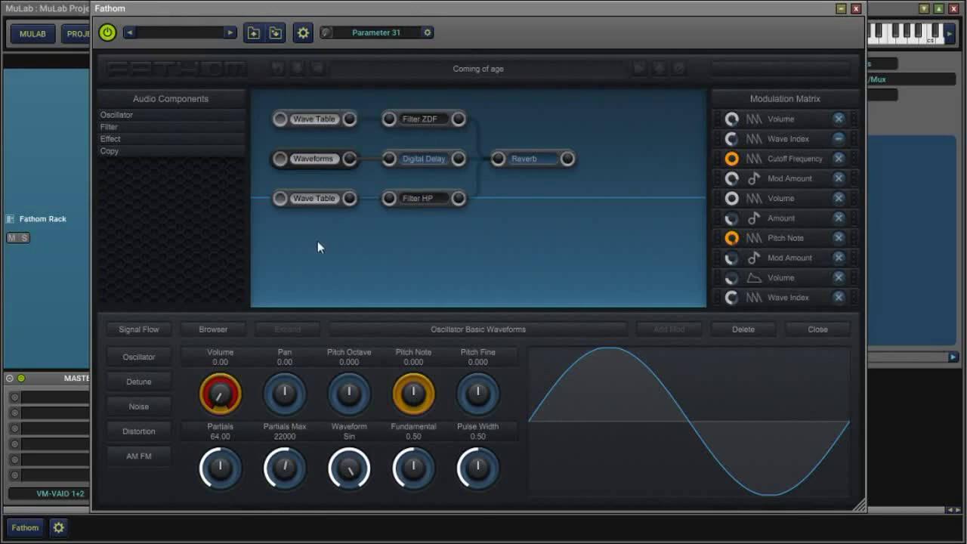
pyautogui.click(325, 161)
pyautogui.keyDown('ctrl'); pyautogui.click(317, 198); pyautogui.keyUp('ctrl')
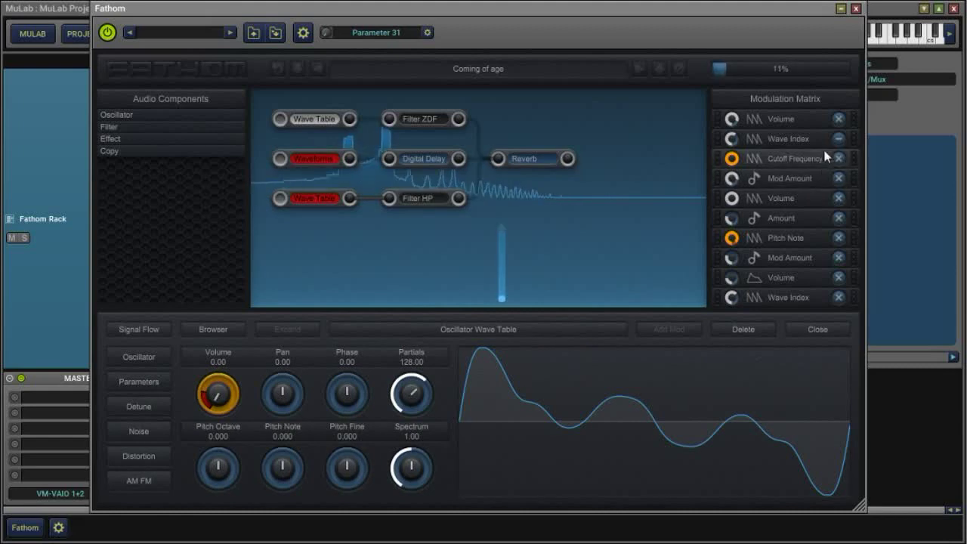
pyautogui.click(756, 118)
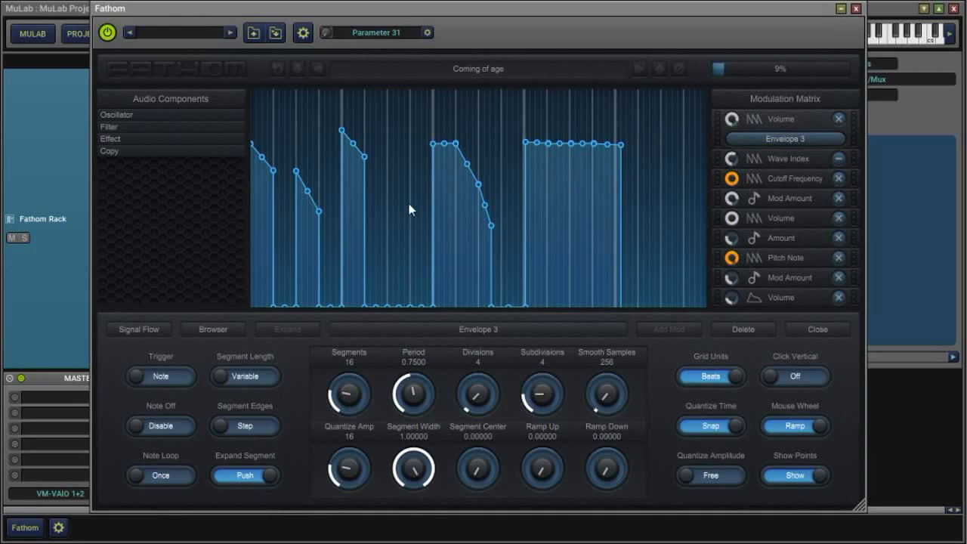
pyautogui.click(413, 398)
pyautogui.scroll(-1, 413, 398)
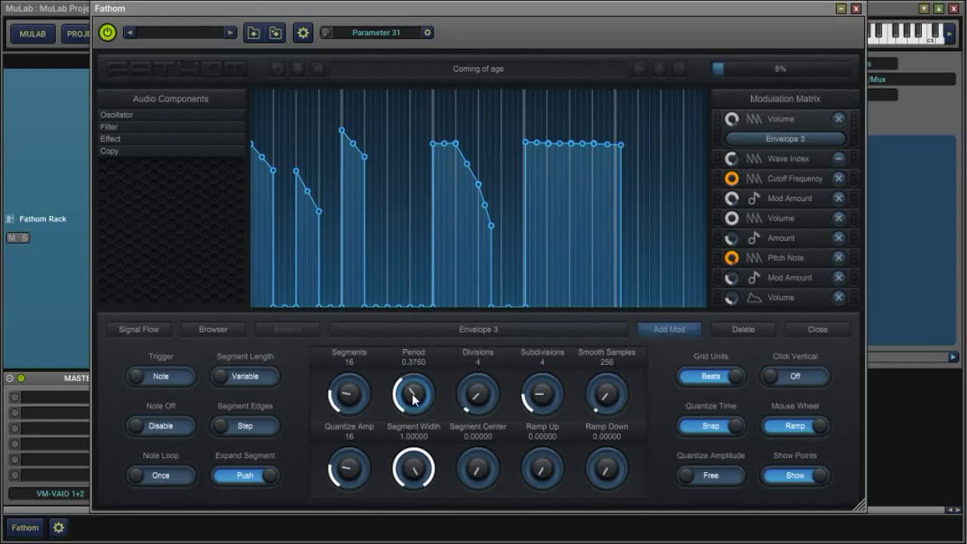
pyautogui.scroll(1, 413, 398)
pyautogui.scroll(2, 413, 398)
pyautogui.scroll(2, 413, 398)
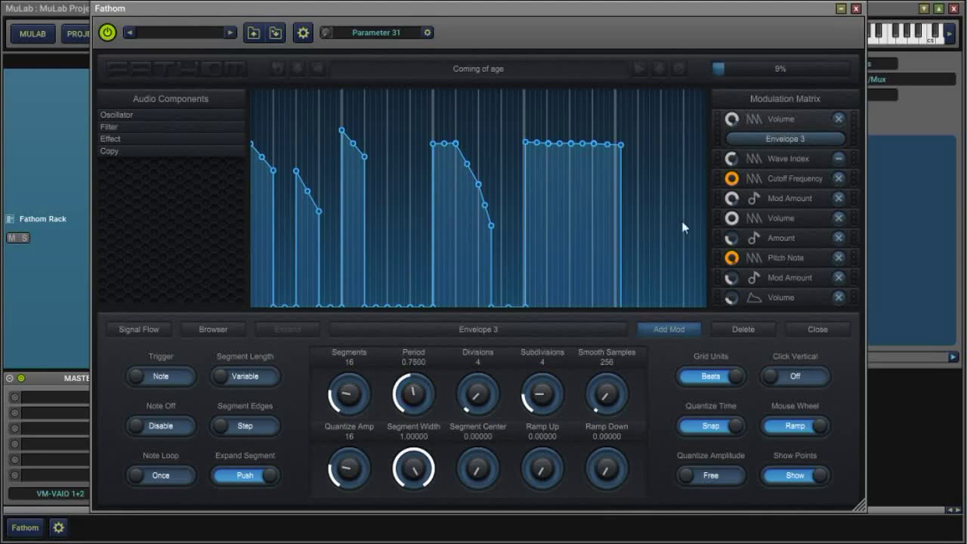
pyautogui.click(801, 123)
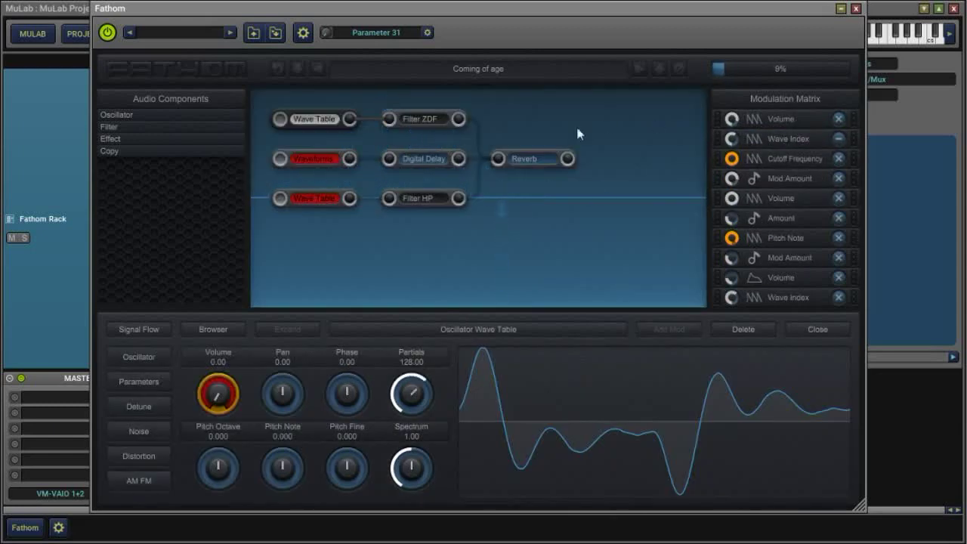
pyautogui.moveTo(737, 183)
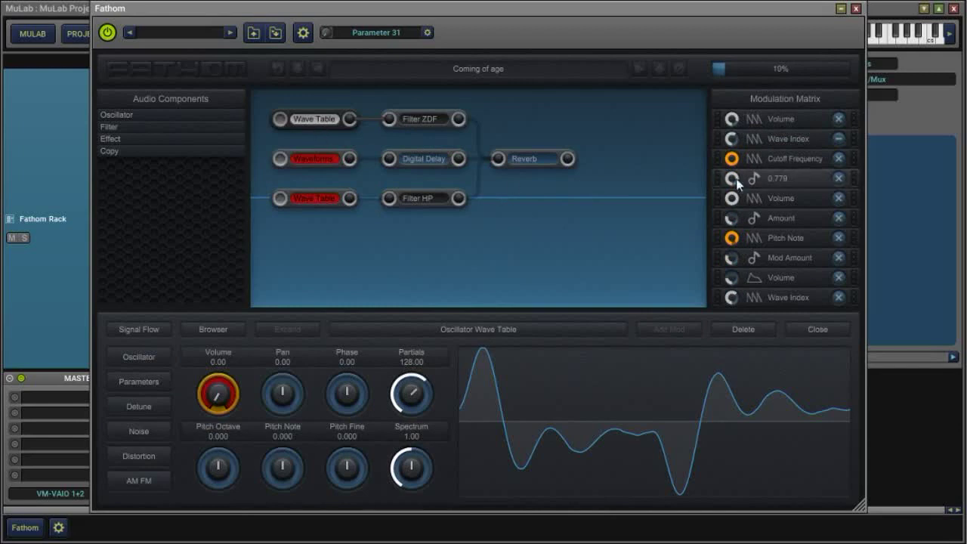
pyautogui.click(758, 141)
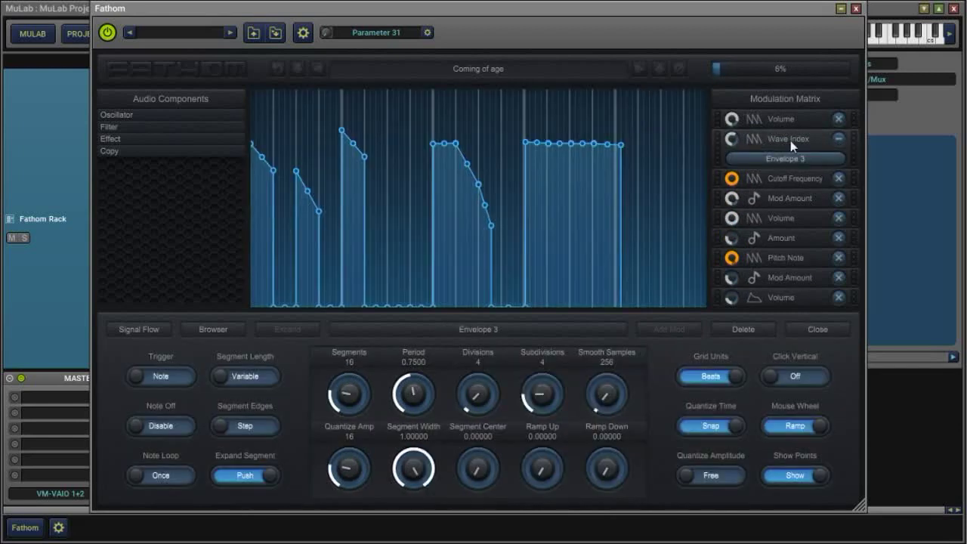
pyautogui.click(790, 140)
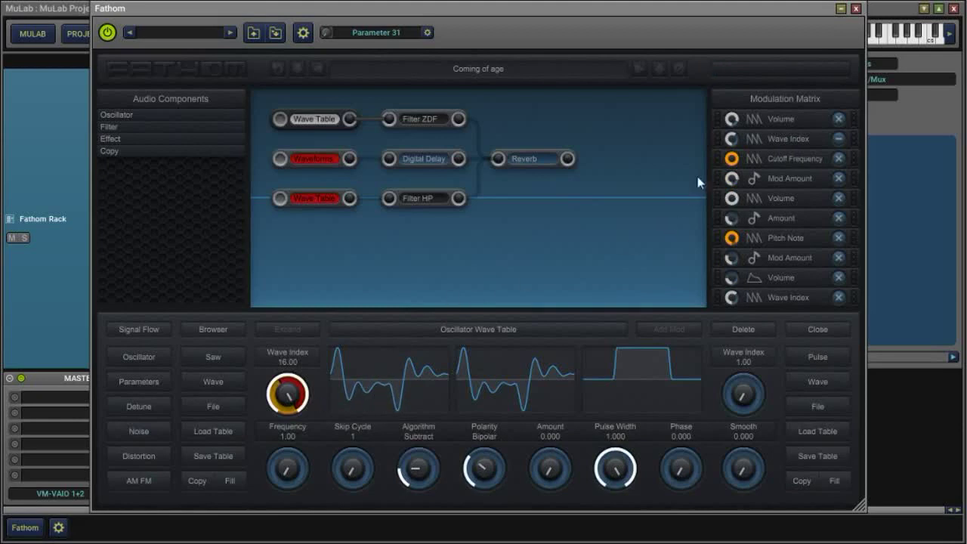
pyautogui.click(757, 141)
pyautogui.moveTo(737, 117)
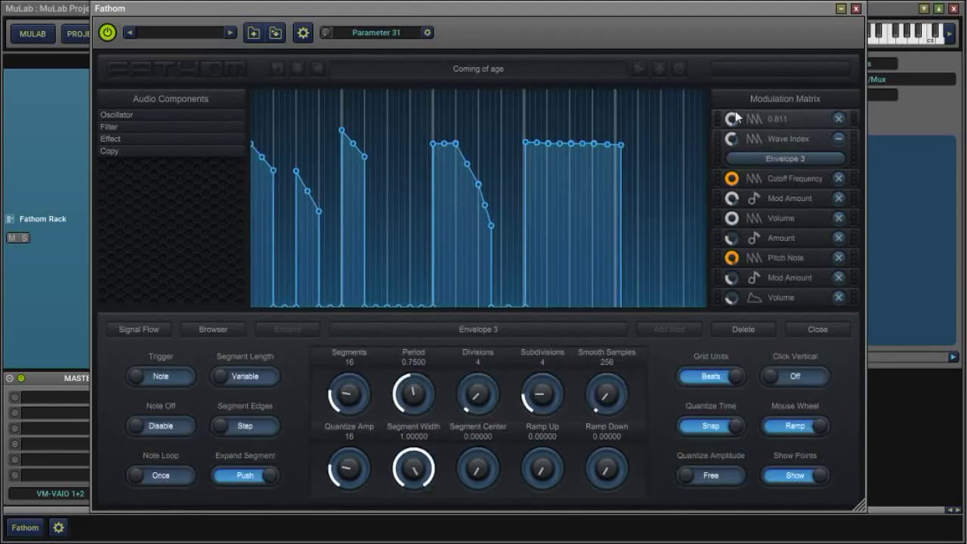
pyautogui.click(780, 140)
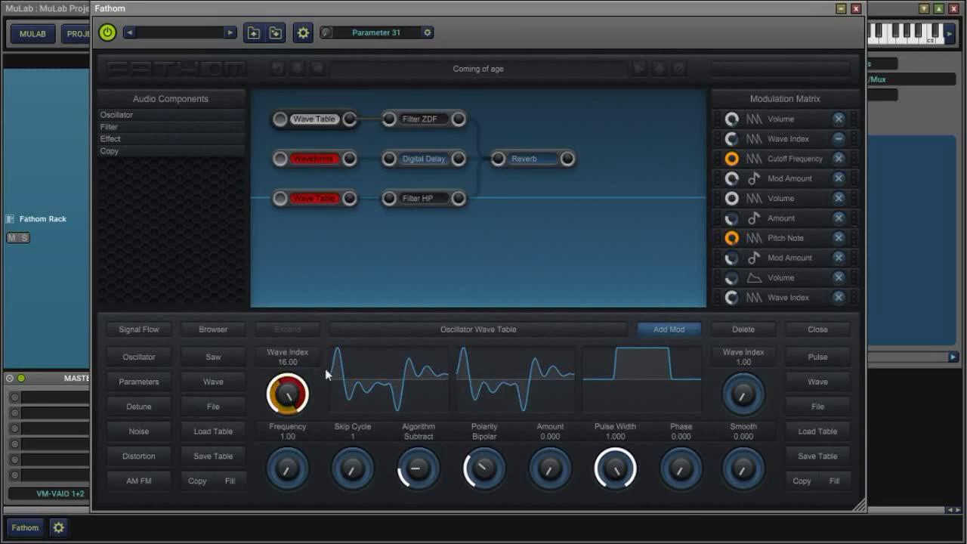
pyautogui.click(753, 140)
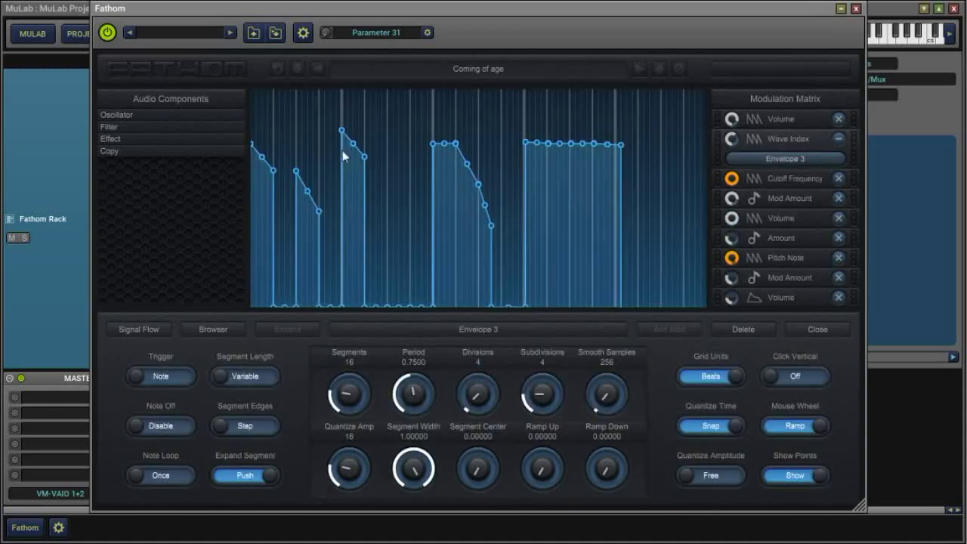
pyautogui.click(753, 139)
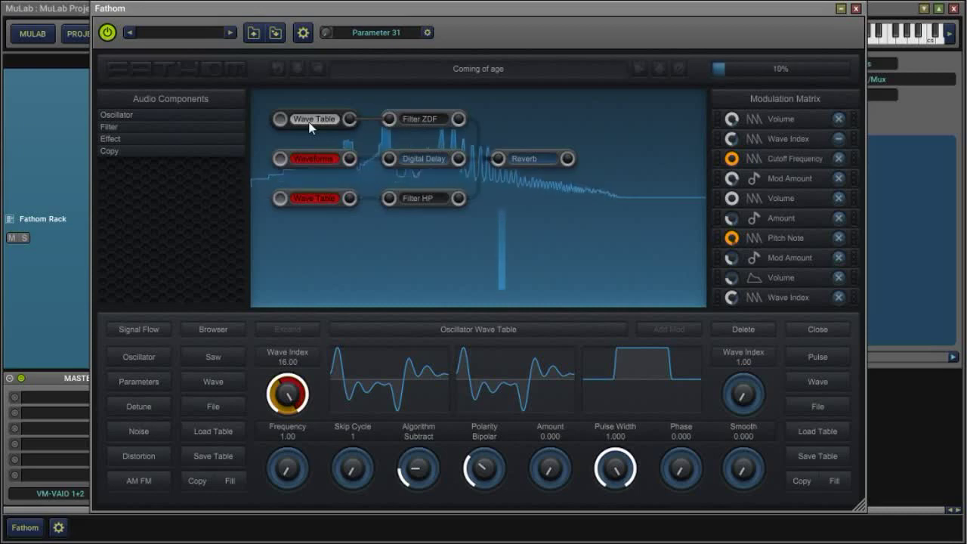
# Open Filter ZDF and view its cutoff's Envelope 2, a fast single-segment decay with Period 8.0000.
pyautogui.click(783, 158)
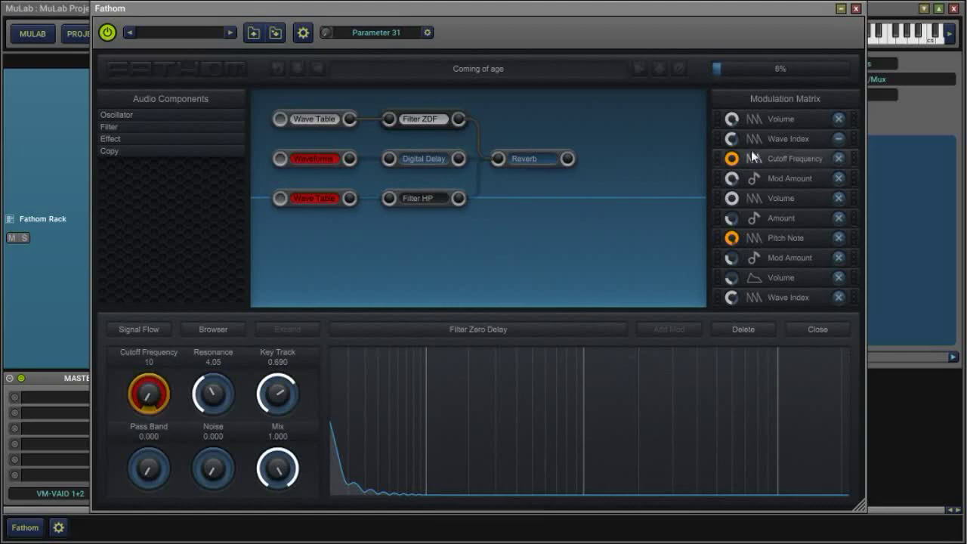
pyautogui.moveTo(732, 165)
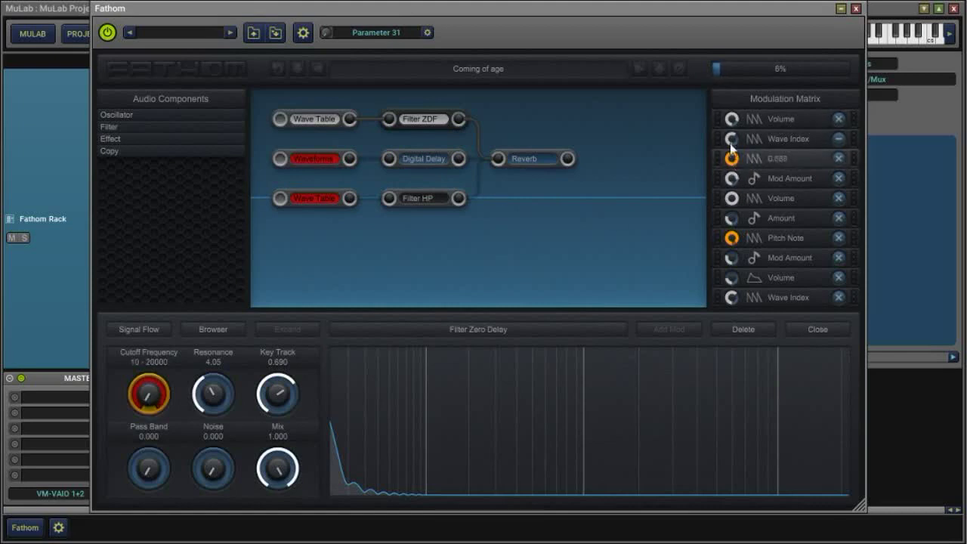
pyautogui.moveTo(733, 136)
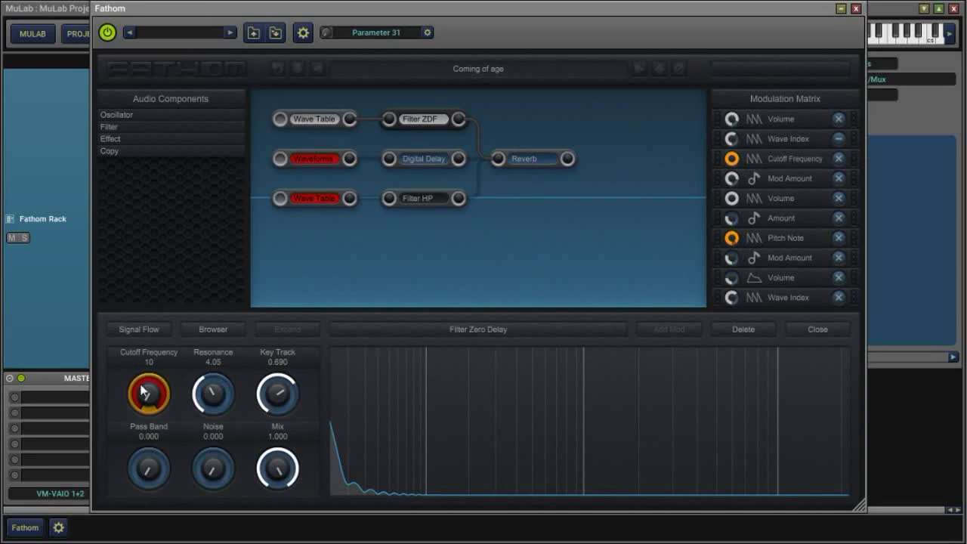
pyautogui.click(753, 156)
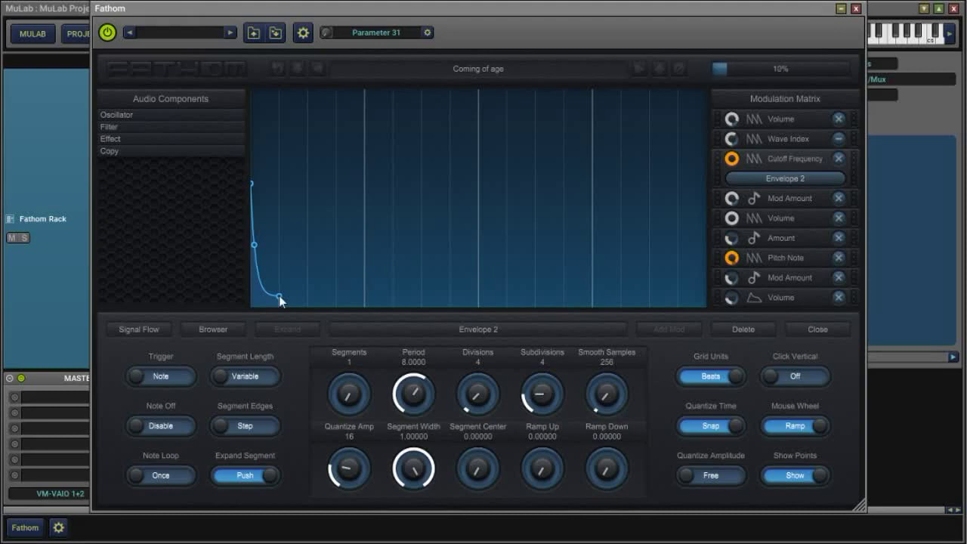
# Close Envelope 2 and check Mod Amount's Note Velocity 1 source on the Filter Zero Delay settings.
pyautogui.click(784, 157)
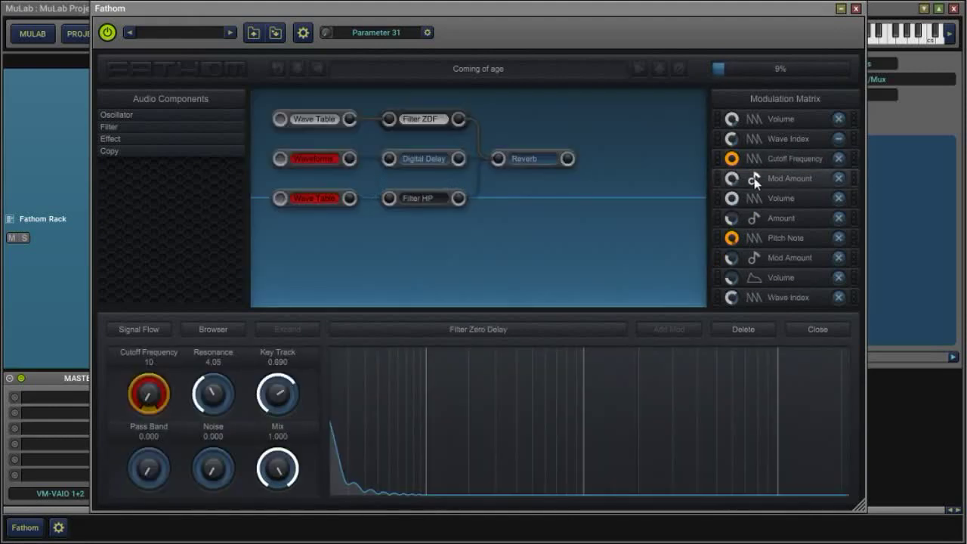
pyautogui.click(756, 180)
pyautogui.click(755, 179)
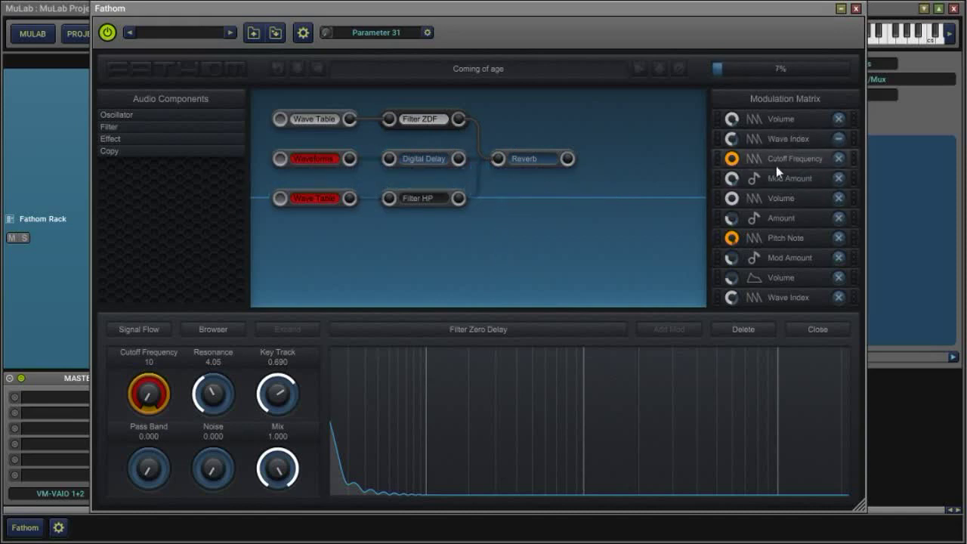
pyautogui.moveTo(741, 161)
pyautogui.moveTo(740, 178)
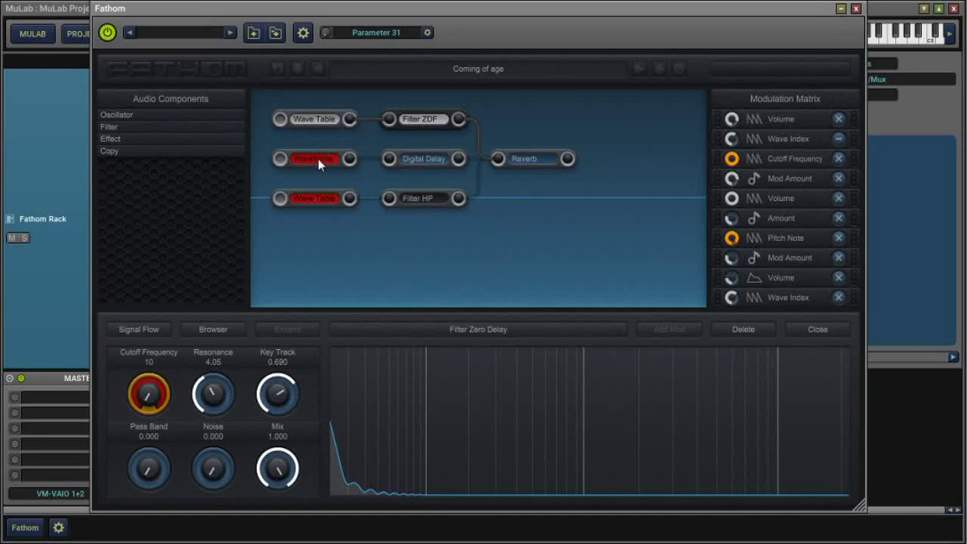
# Show the Waveforms Sin oscillator settings, previewing its Volume Envelope 4 and AM FM Amount.
pyautogui.click(320, 124)
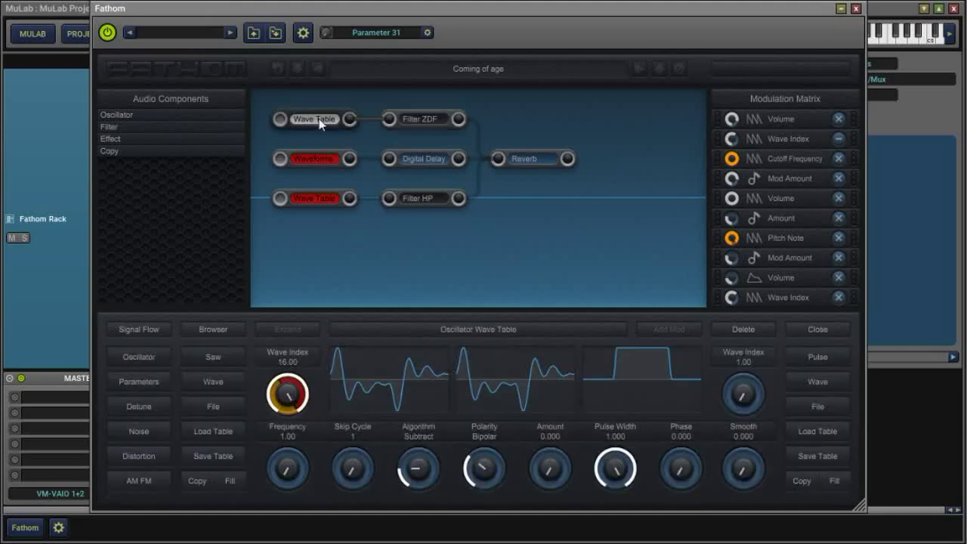
pyautogui.click(322, 160)
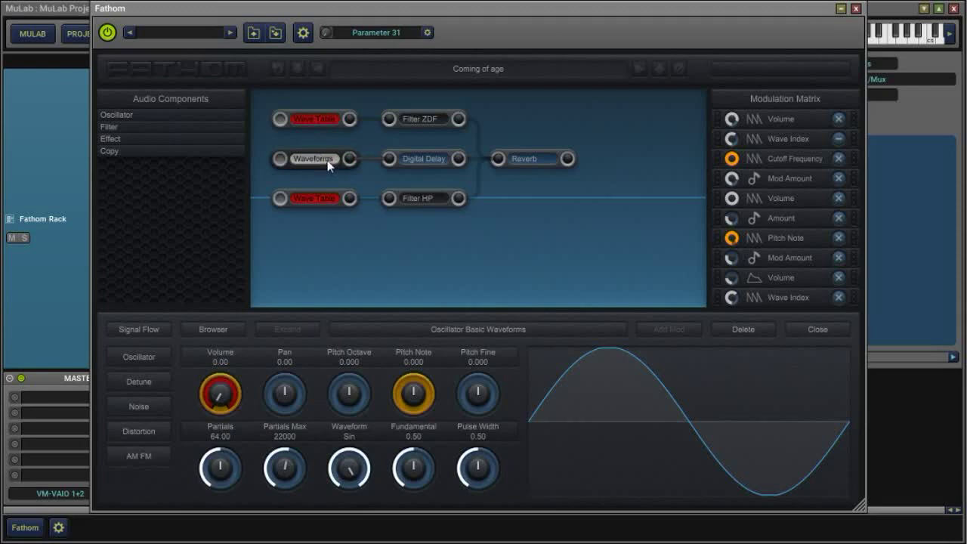
pyautogui.moveTo(737, 248)
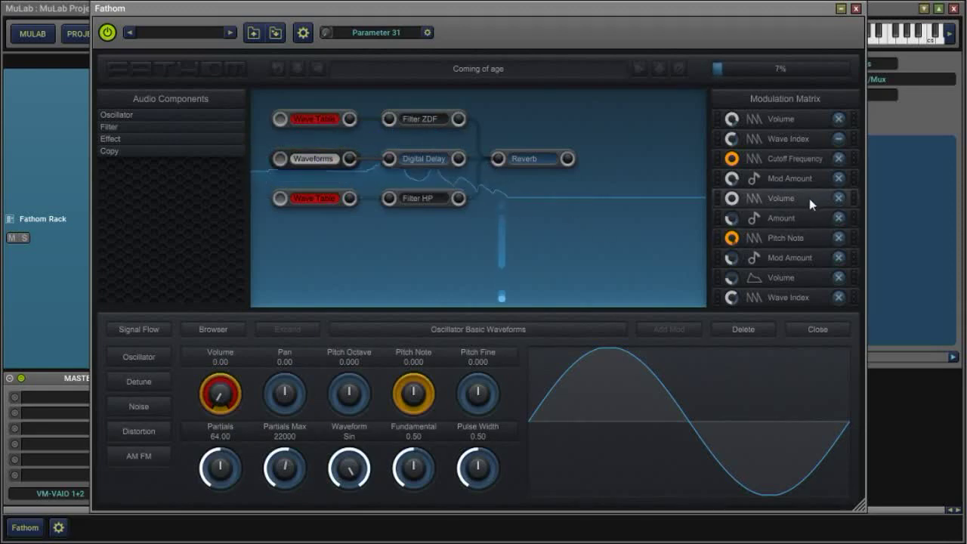
pyautogui.click(751, 200)
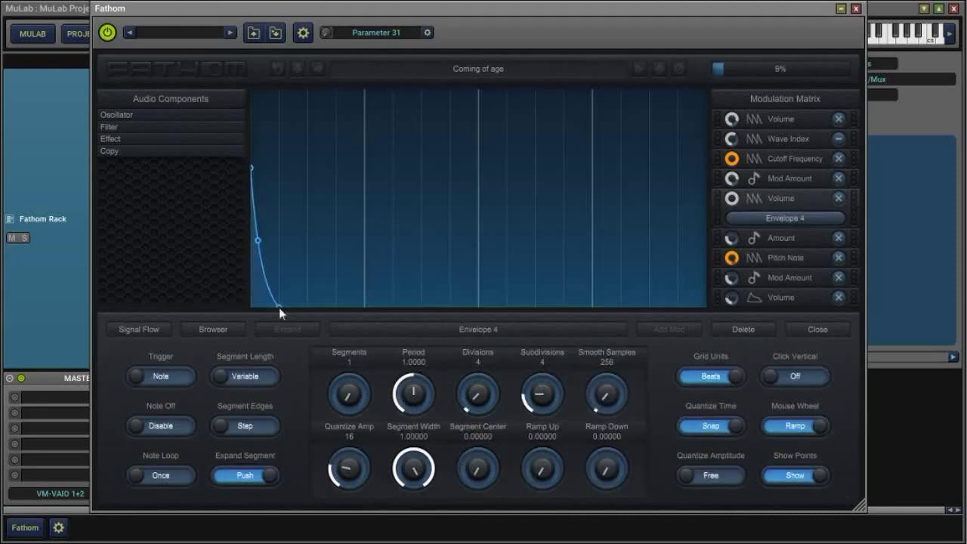
pyautogui.click(791, 204)
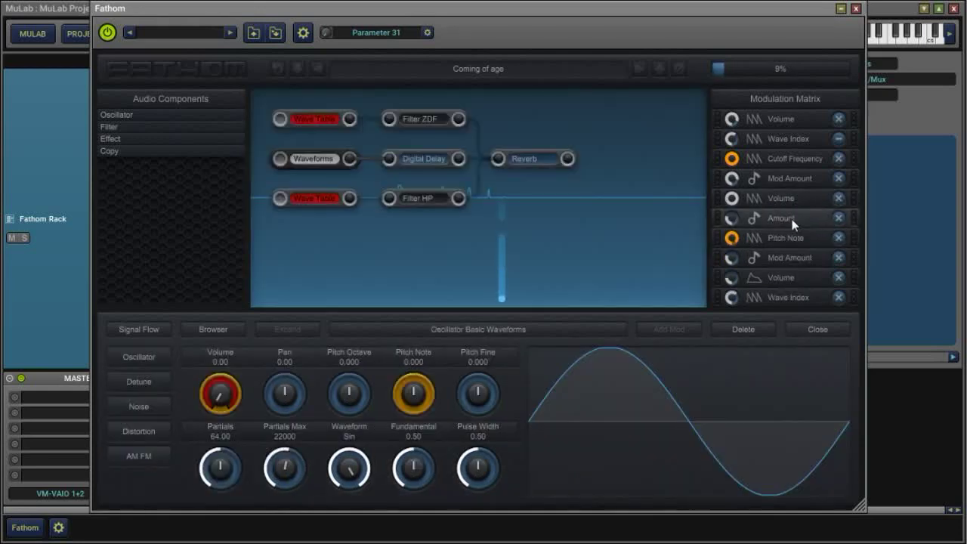
pyautogui.click(791, 220)
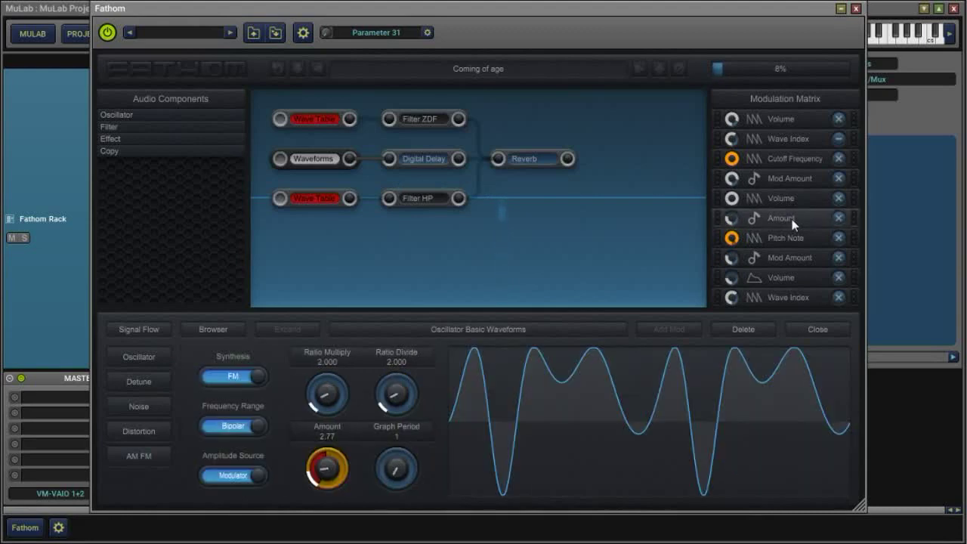
pyautogui.click(781, 199)
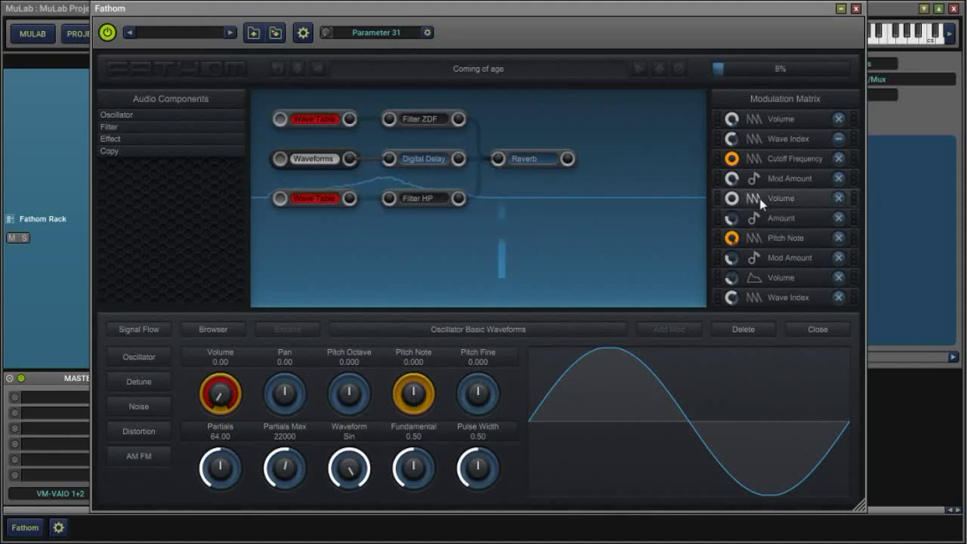
pyautogui.click(759, 240)
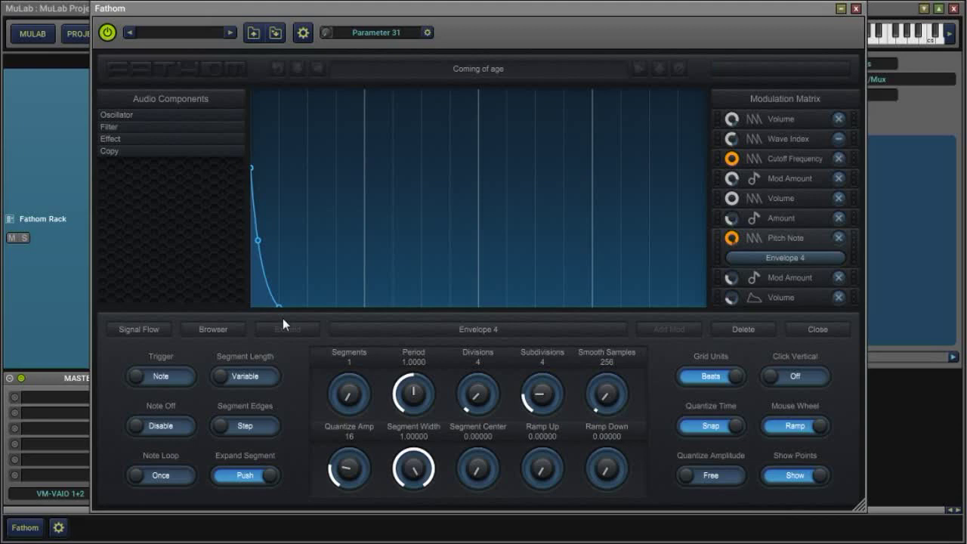
pyautogui.click(774, 236)
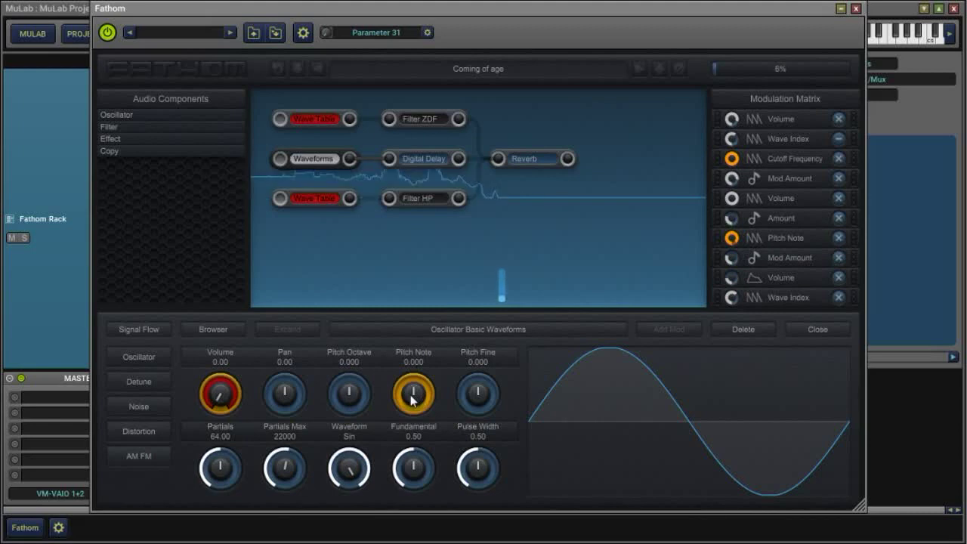
pyautogui.moveTo(412, 401)
pyautogui.mouseDown()
pyautogui.moveTo(413, 390)
pyautogui.moveTo(418, 401)
pyautogui.mouseUp()
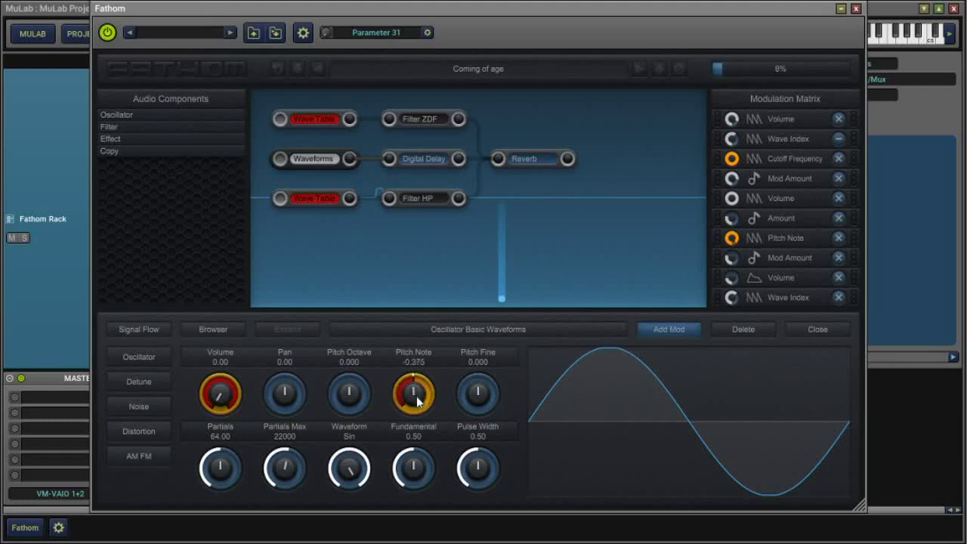
pyautogui.doubleClick(417, 400)
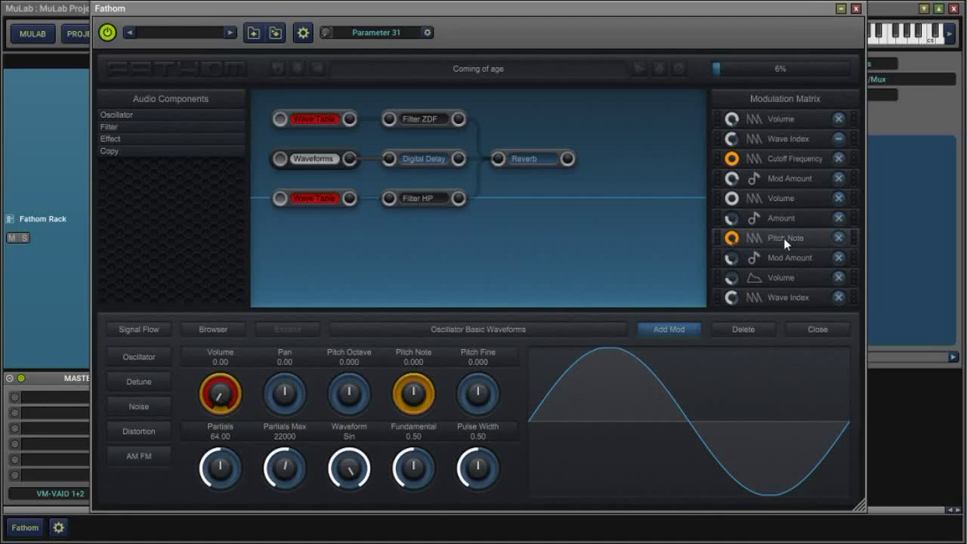
# Raise the Pitch Note modulation amount and set its mode to Bipolar.
pyautogui.moveTo(733, 238)
pyautogui.moveTo(734, 240)
pyautogui.mouseDown()
pyautogui.moveTo(731, 273)
pyautogui.moveTo(738, 220)
pyautogui.moveTo(735, 260)
pyautogui.moveTo(735, 236)
pyautogui.mouseUp()
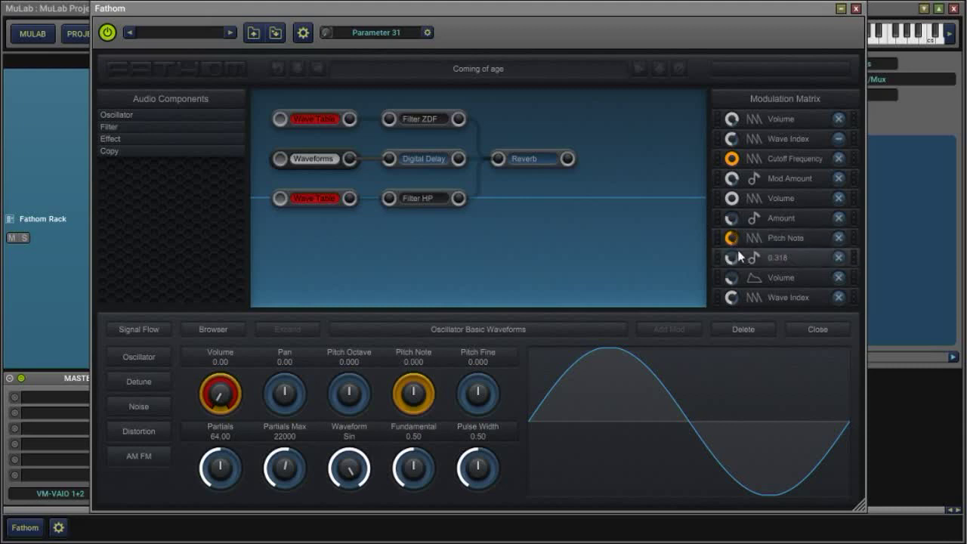
pyautogui.click(837, 238)
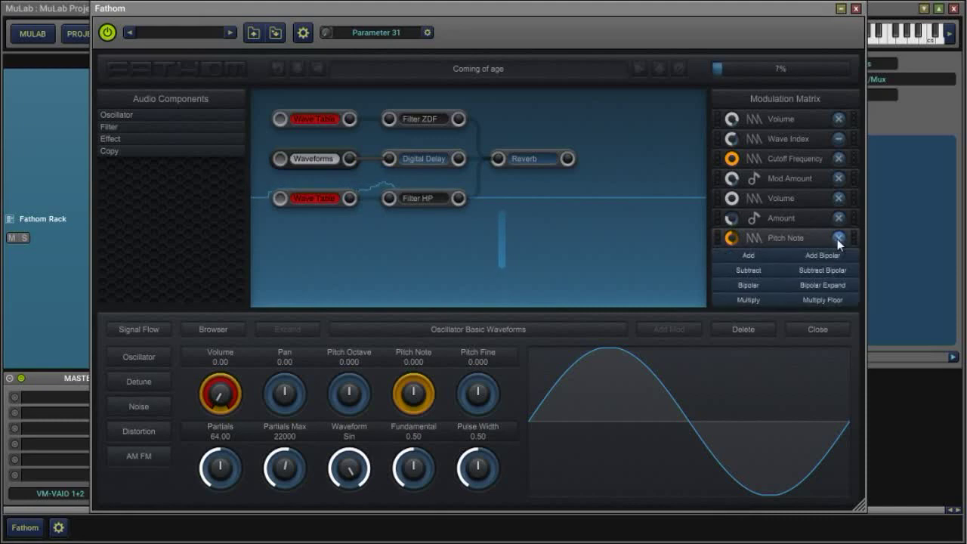
pyautogui.click(760, 287)
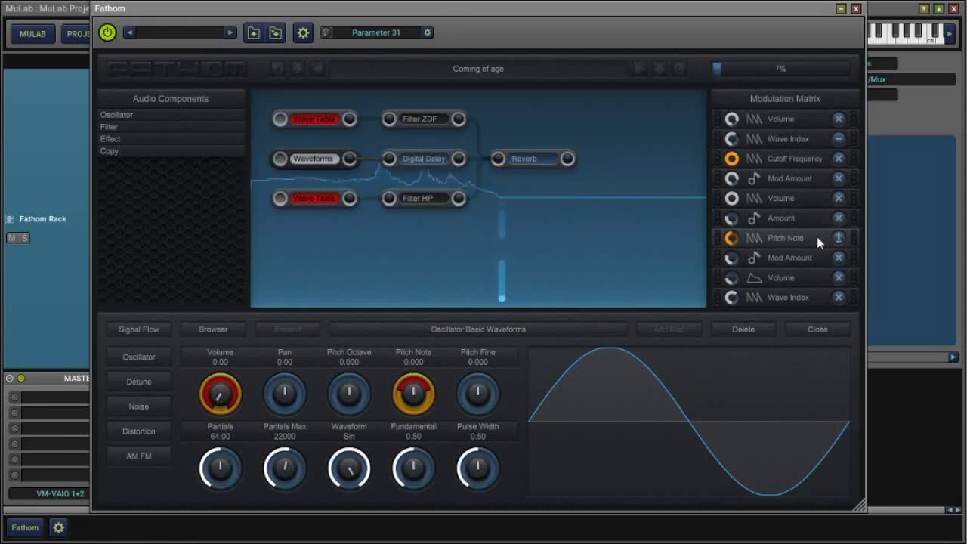
pyautogui.click(838, 237)
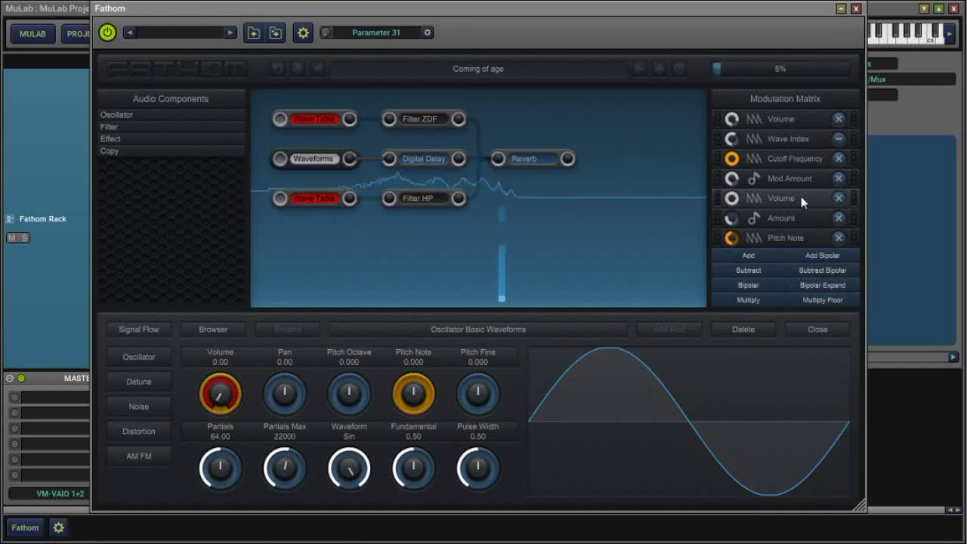
pyautogui.click(798, 237)
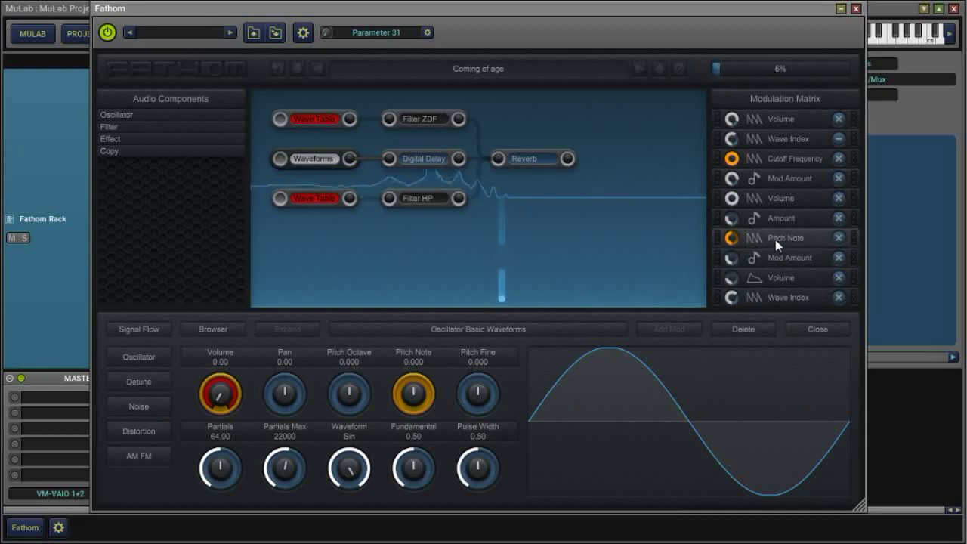
pyautogui.click(750, 240)
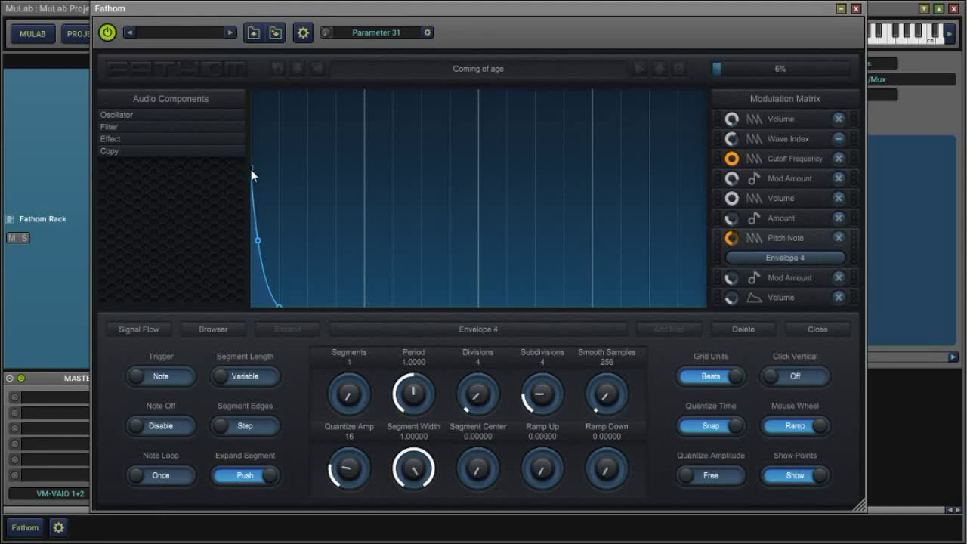
pyautogui.moveTo(250, 170); pyautogui.dragTo(244, 191)
pyautogui.click(784, 237)
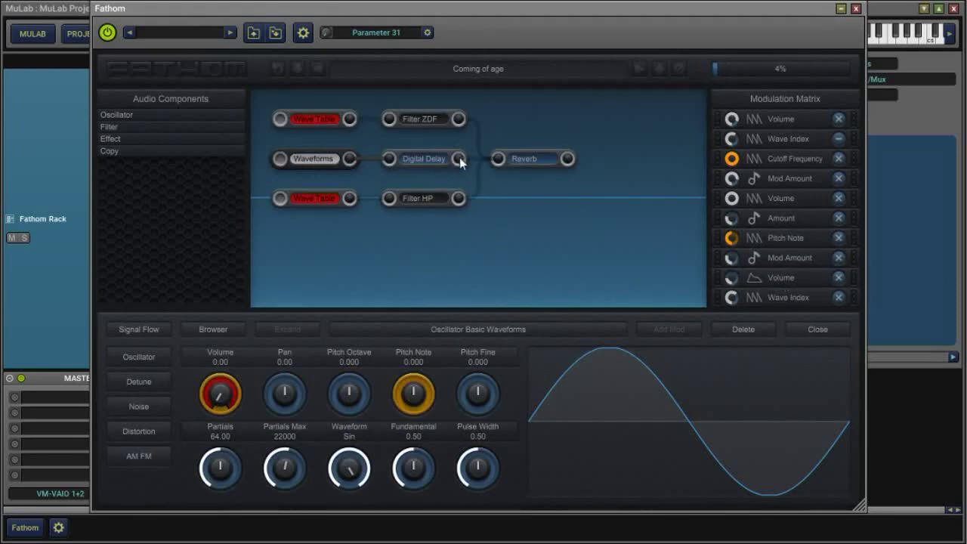
# Show the Digital Delay LCR settings, including the right channel's Delay Beat of 4.875.
pyautogui.click(431, 160)
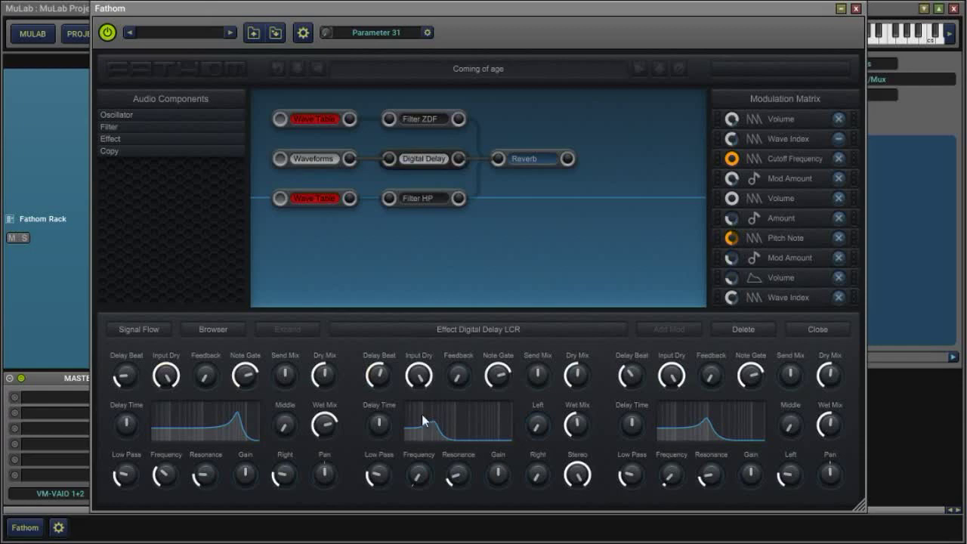
pyautogui.moveTo(440, 380)
pyautogui.moveTo(218, 473)
# Increase the third delay line's Delay Beat value.
pyautogui.moveTo(632, 371)
pyautogui.moveTo(117, 380)
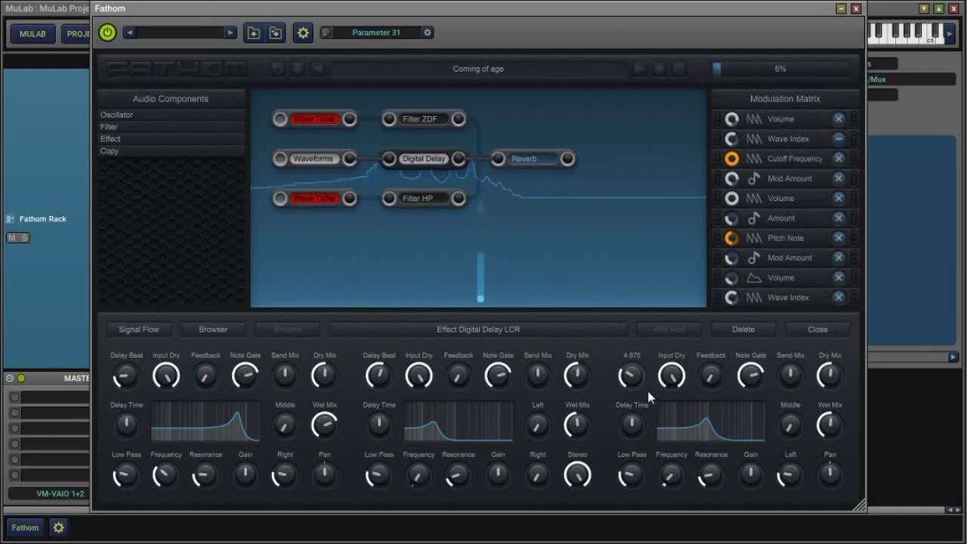
pyautogui.moveTo(648, 390); pyautogui.dragTo(626, 367)
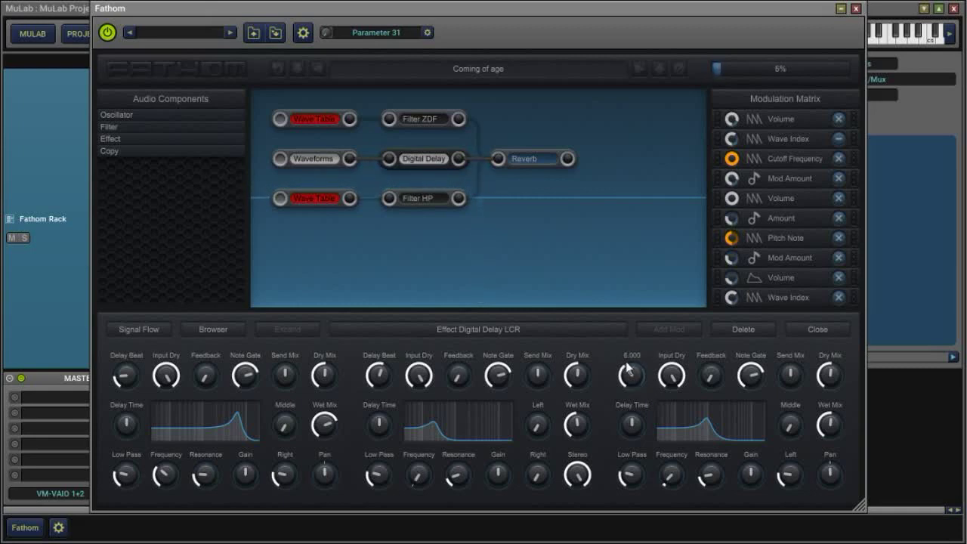
# Show the top Wave Table oscillator's settings: Wave Index 16.00, Subtract, Bipolar.
pyautogui.moveTo(583, 361)
pyautogui.moveTo(402, 375)
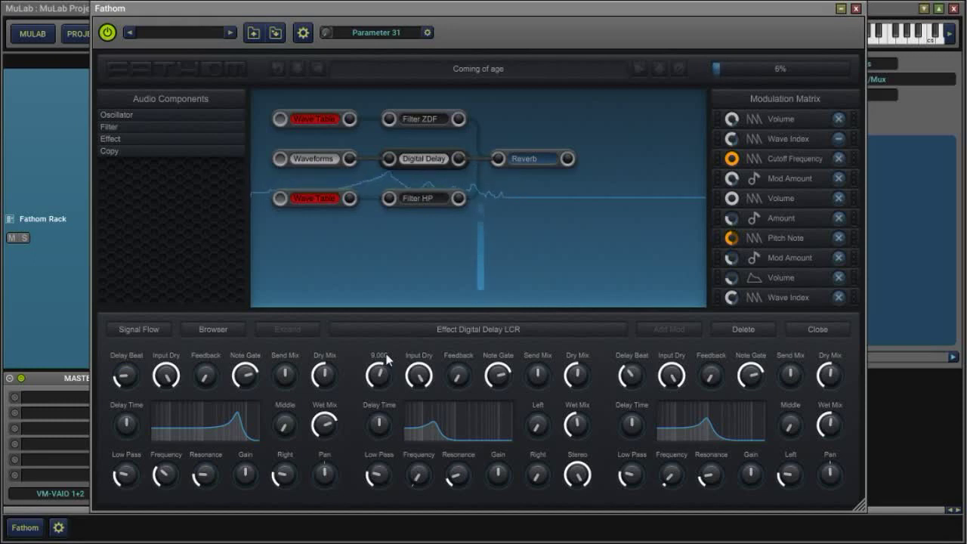
pyautogui.click(317, 120)
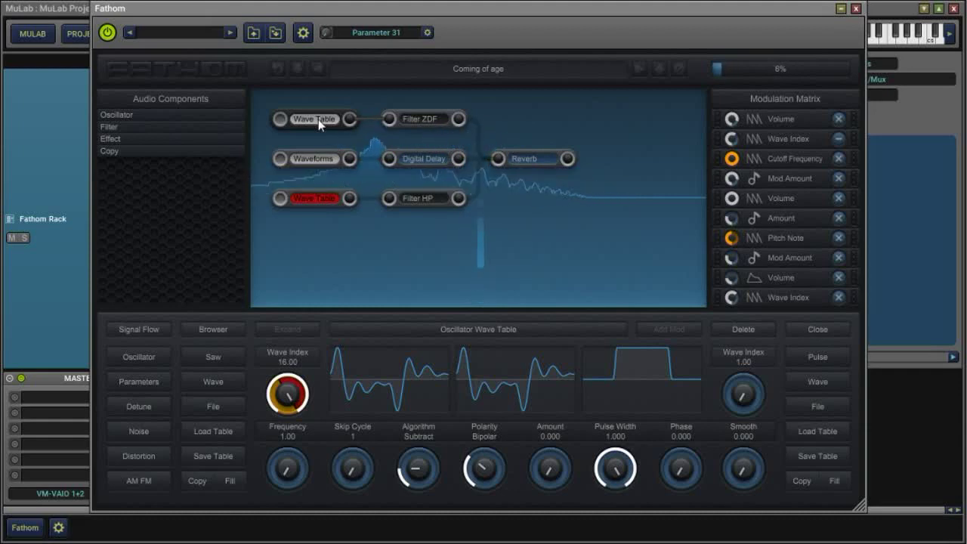
# Mute the top Wave Table and Waveforms nodes and re-enable the bottom Wave Table node.
pyautogui.click(318, 119)
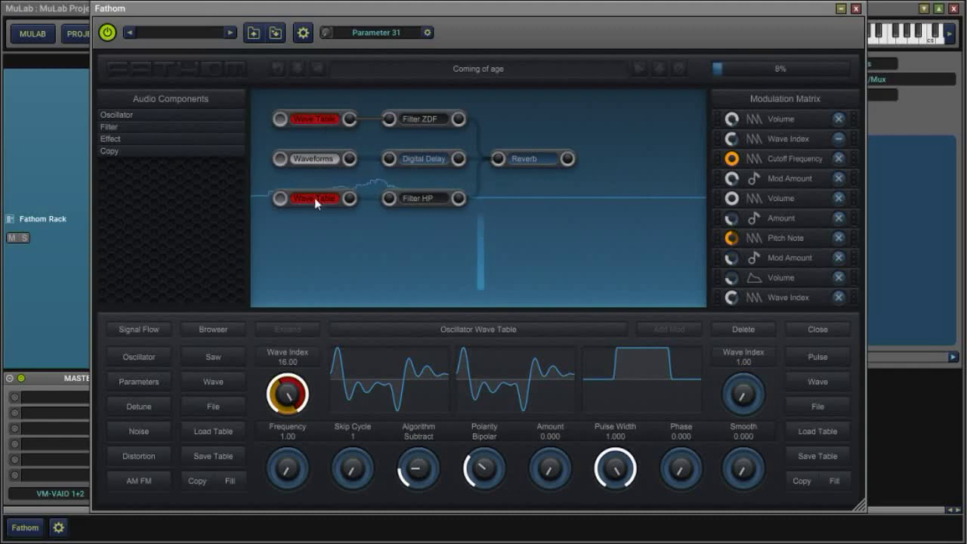
pyautogui.click(323, 157)
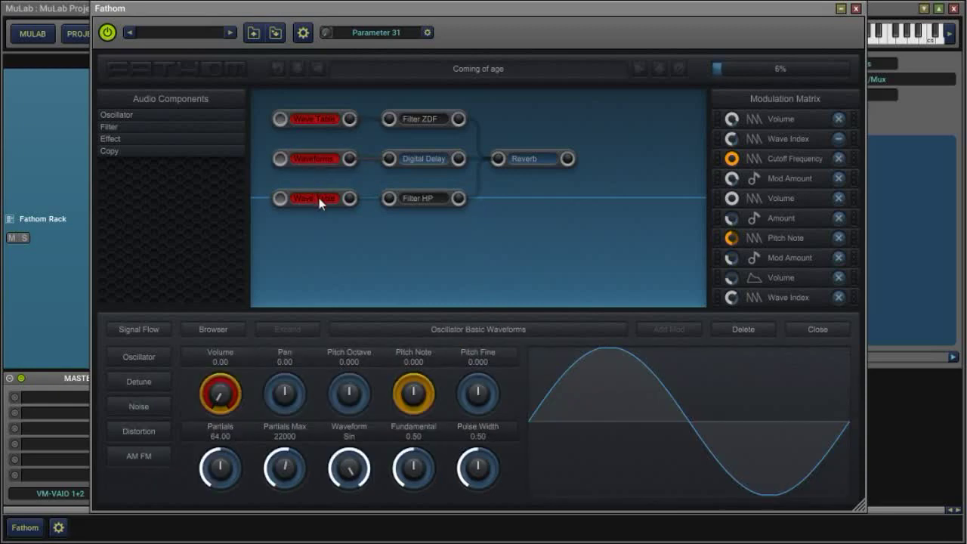
pyautogui.click(319, 198)
pyautogui.click(319, 198)
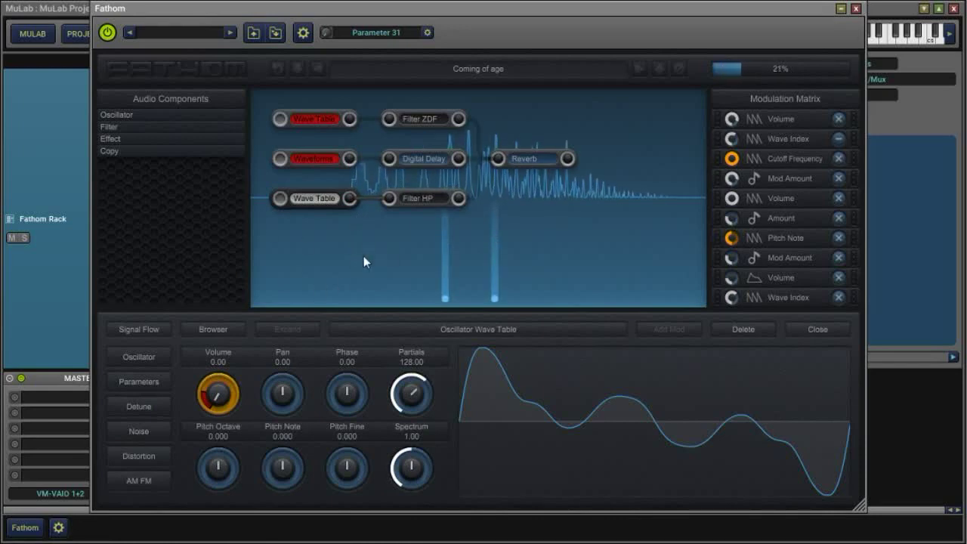
pyautogui.scroll(-3, 855, 238)
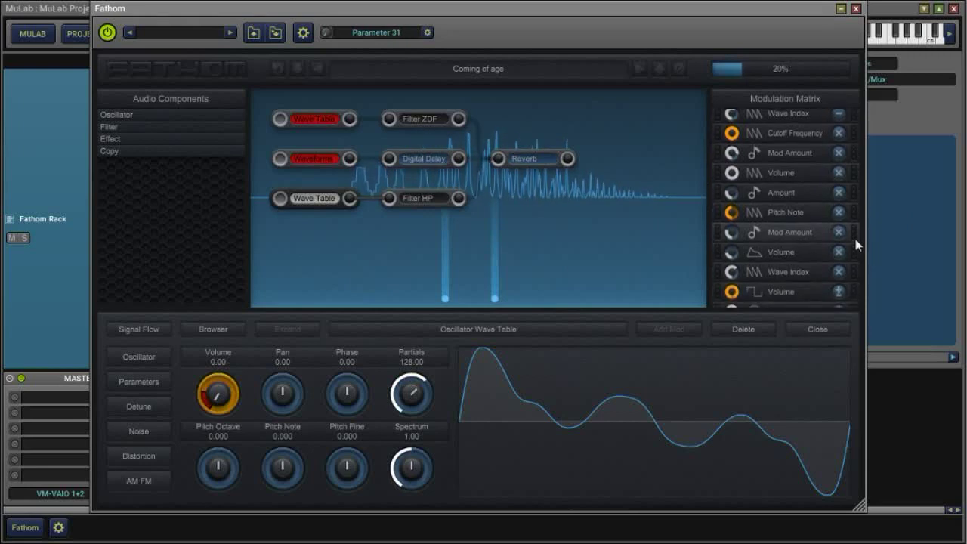
pyautogui.scroll(2, 855, 214)
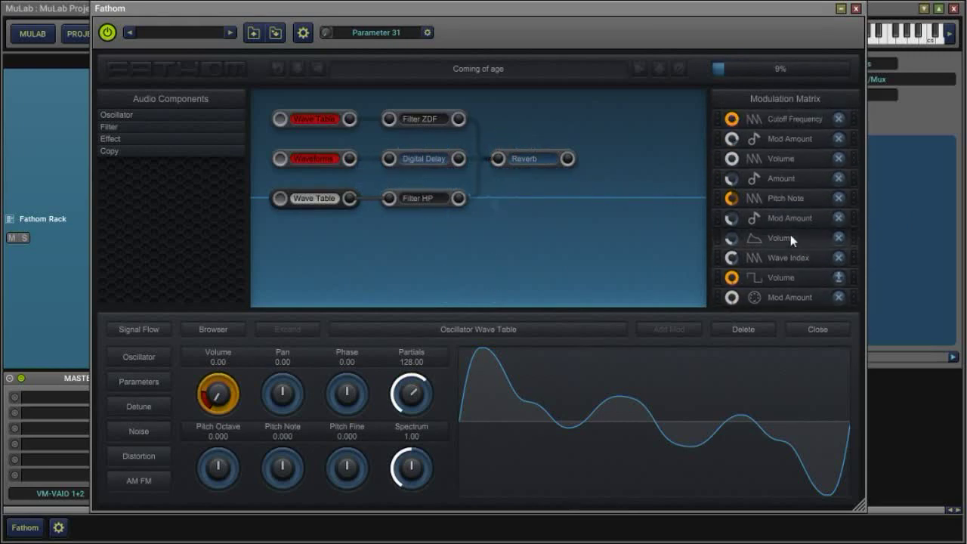
# Inspect the ADSR 2 volume envelope, adjusting its Period to 3.5000.
pyautogui.click(754, 238)
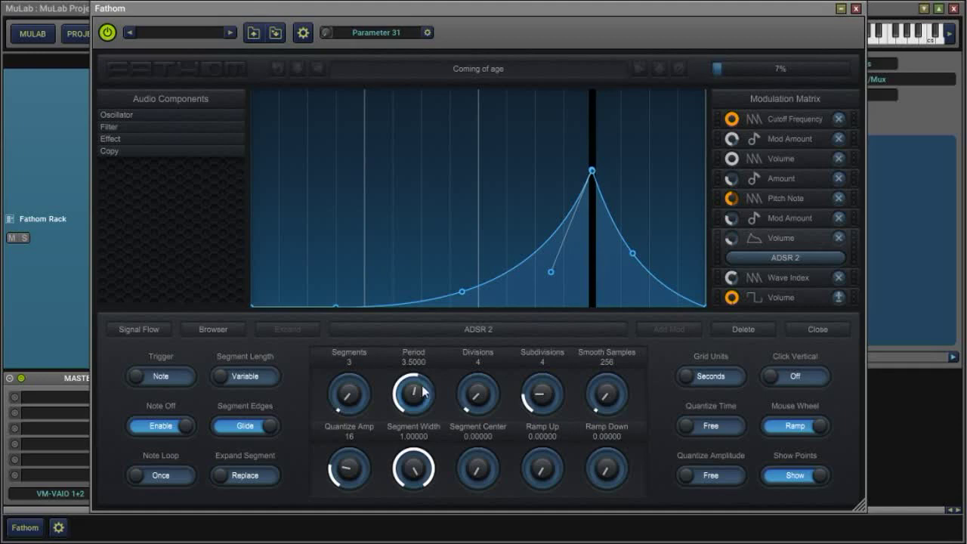
pyautogui.scroll(1, 417, 399)
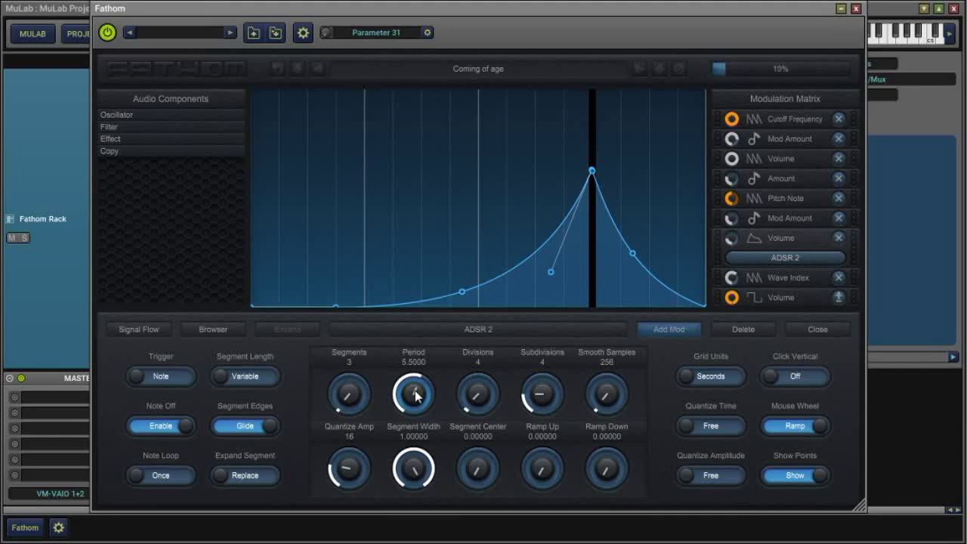
pyautogui.scroll(-3, 416, 394)
pyautogui.scroll(-3, 417, 395)
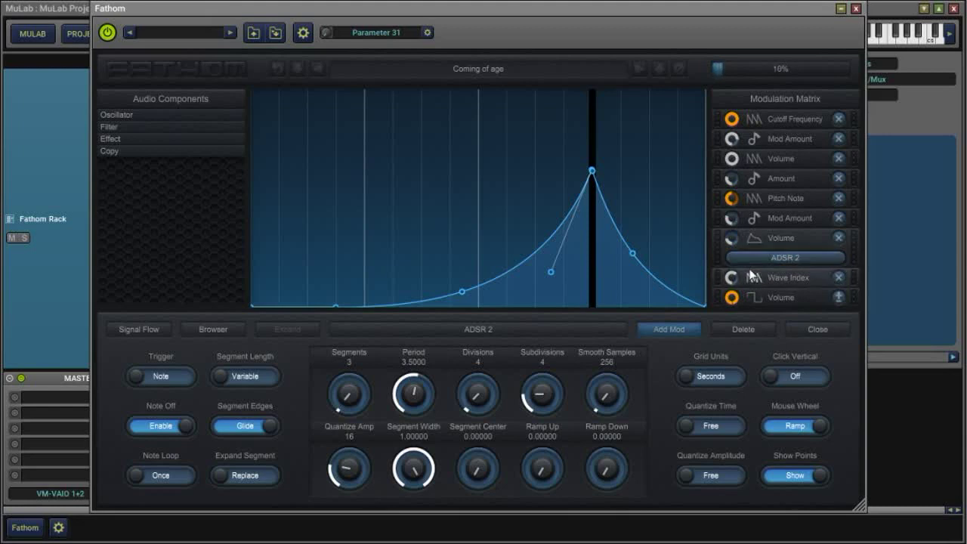
pyautogui.moveTo(723, 239)
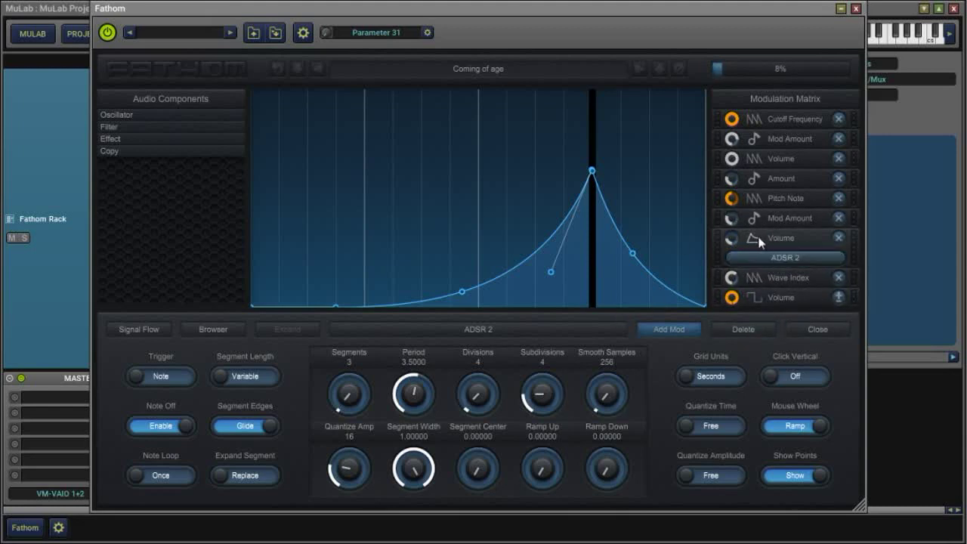
# Open Envelope 6 for the Wave Index modulation, close it, then reopen it.
pyautogui.click(755, 241)
pyautogui.click(754, 259)
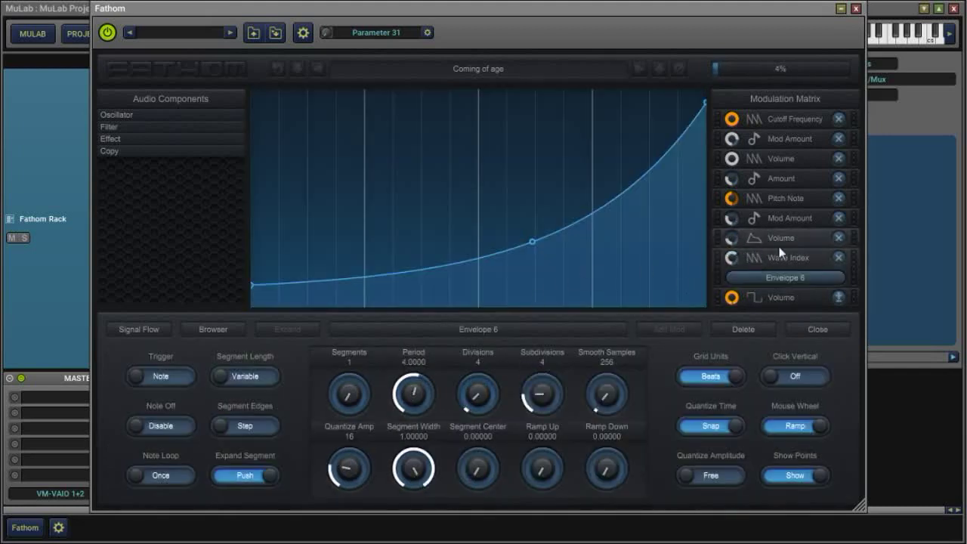
pyautogui.click(805, 264)
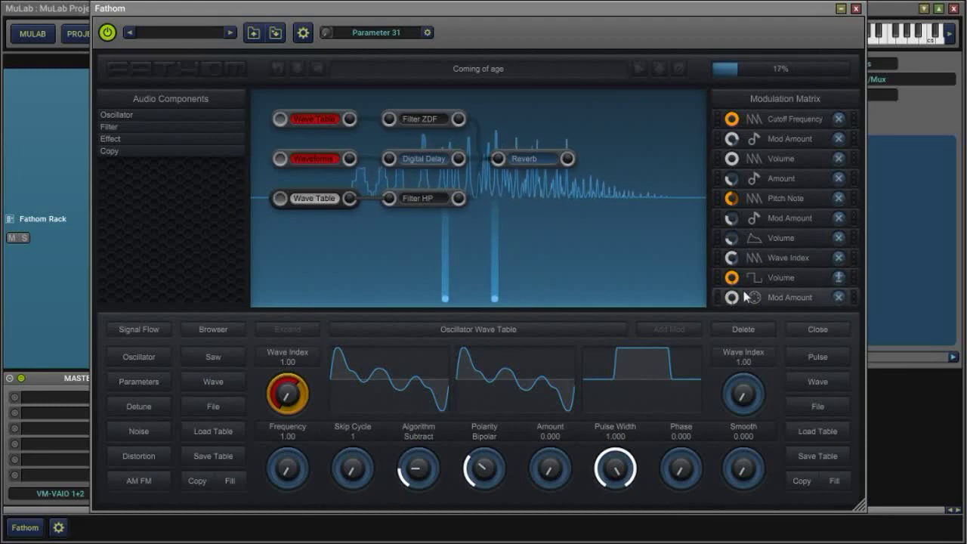
pyautogui.click(759, 257)
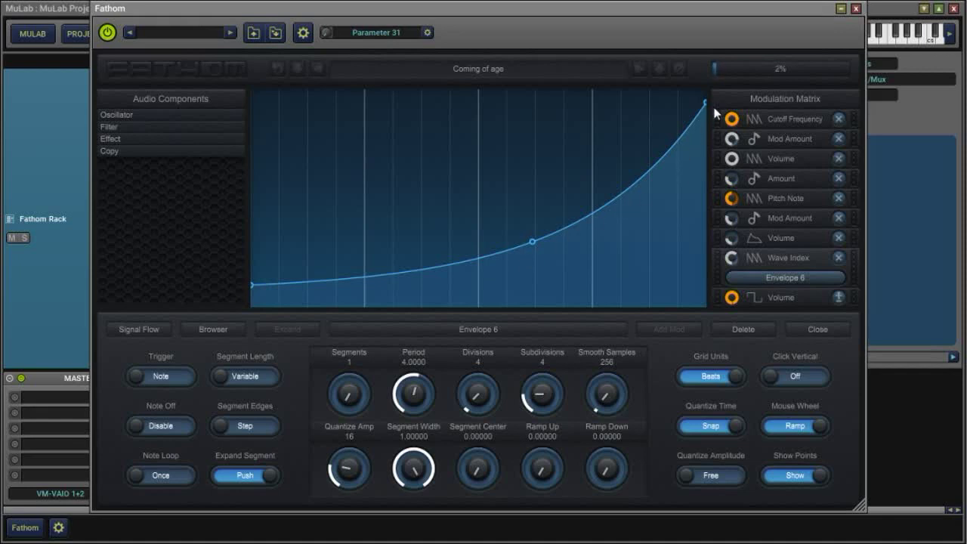
pyautogui.click(792, 260)
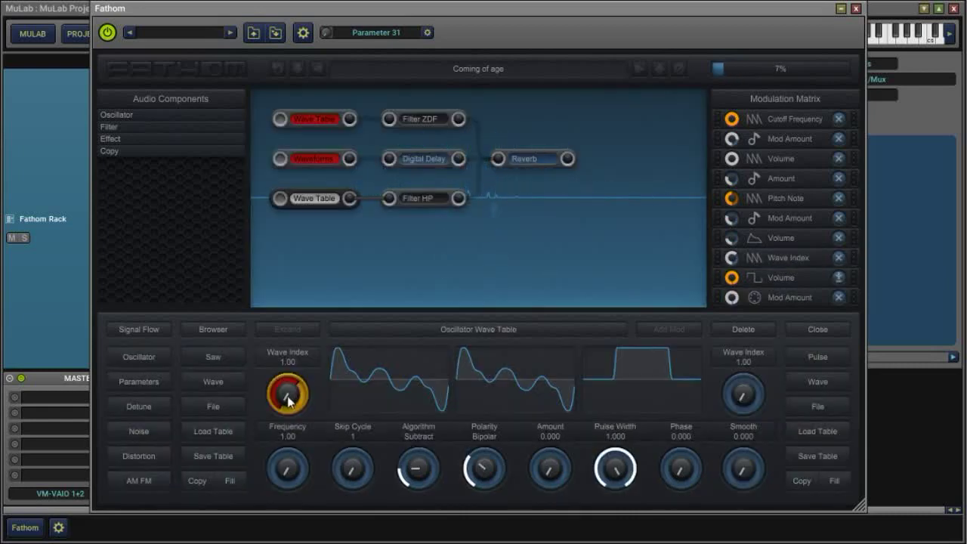
pyautogui.moveTo(288, 400); pyautogui.dragTo(297, 347)
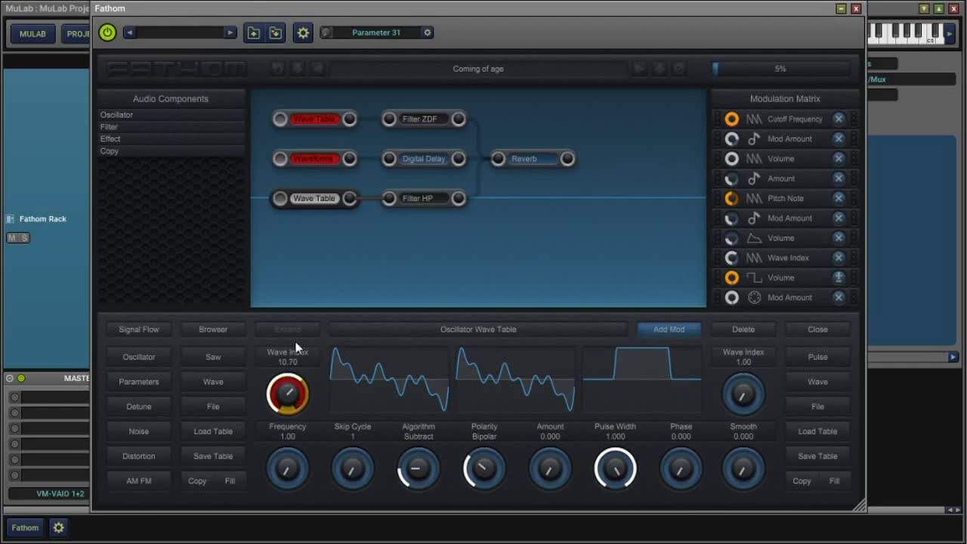
pyautogui.moveTo(297, 346); pyautogui.dragTo(281, 417)
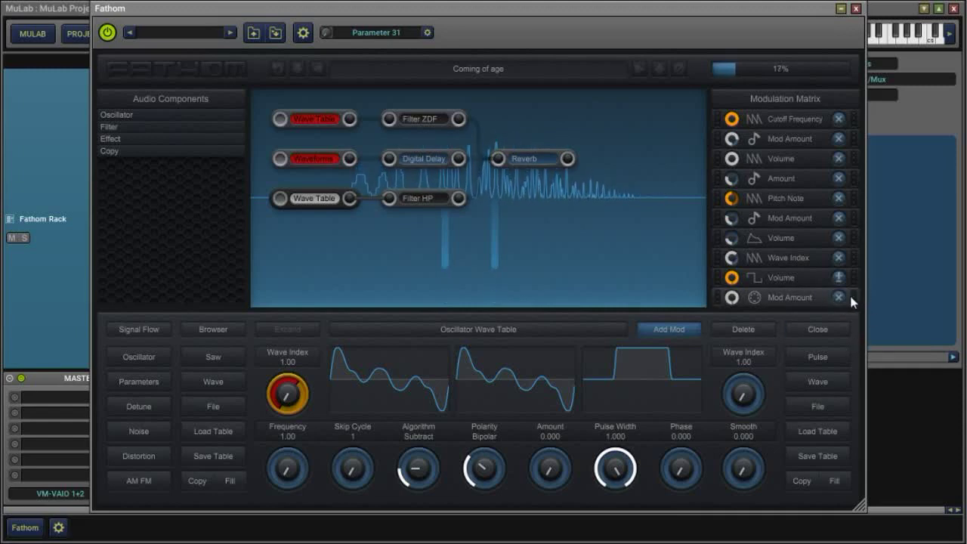
# Compare the Waveforms and top Wave Table settings, ending on Waveforms (Sin, Partials 64.00).
pyautogui.click(318, 157)
pyautogui.click(316, 129)
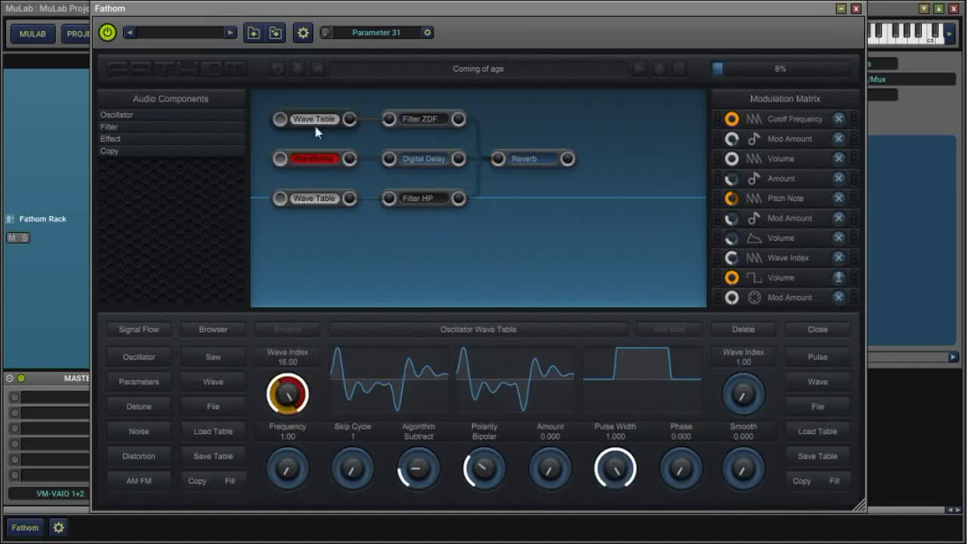
pyautogui.click(313, 158)
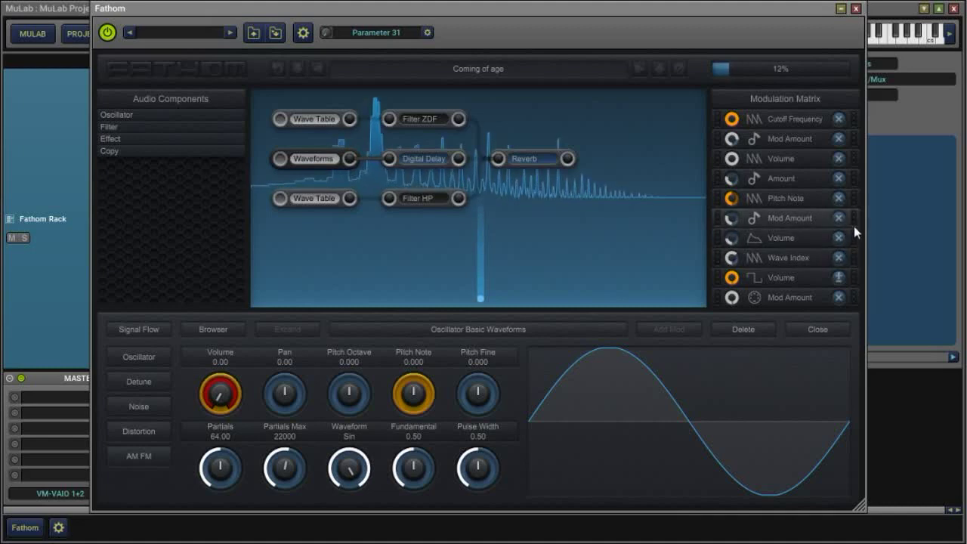
pyautogui.scroll(2, 853, 226)
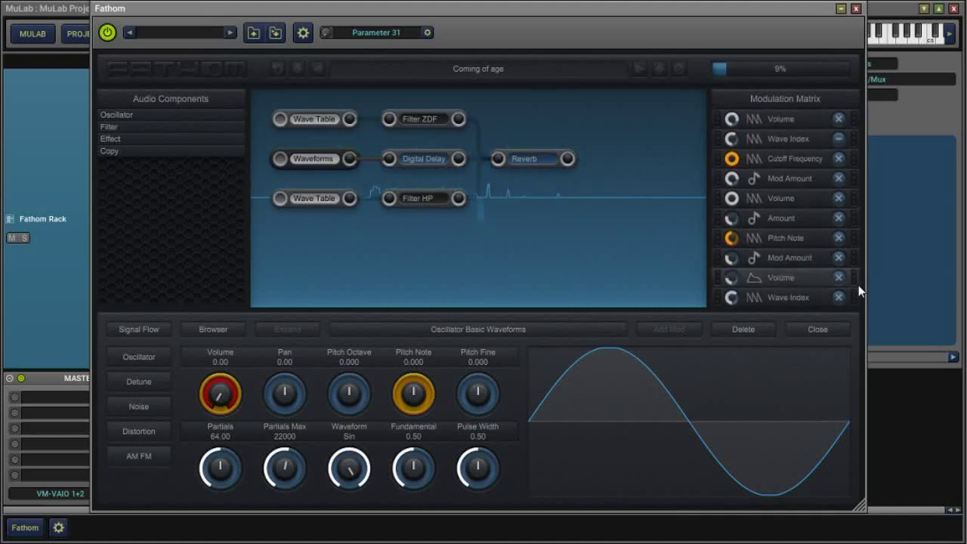
pyautogui.click(750, 122)
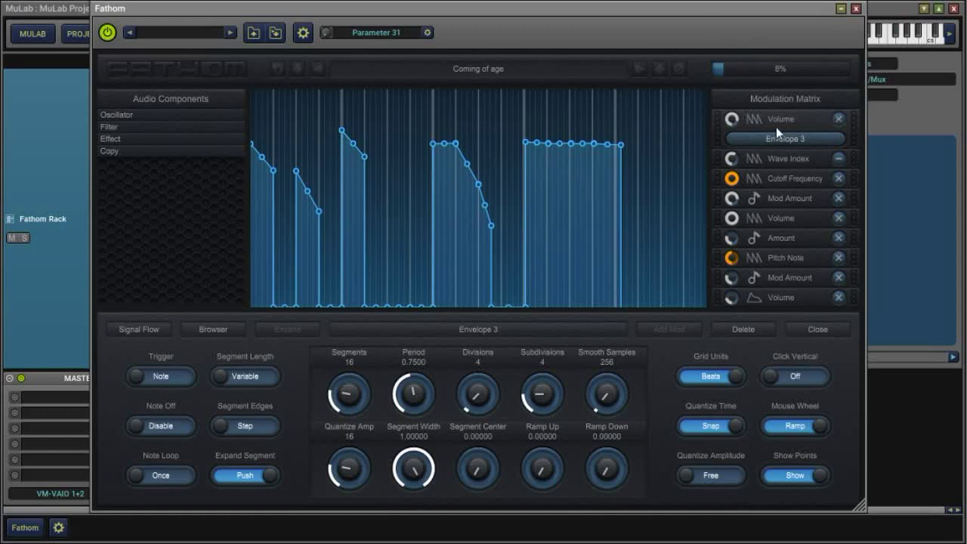
# Switch Envelope 3's trigger to Song, then back to Note.
pyautogui.moveTo(729, 157)
pyautogui.click(164, 376)
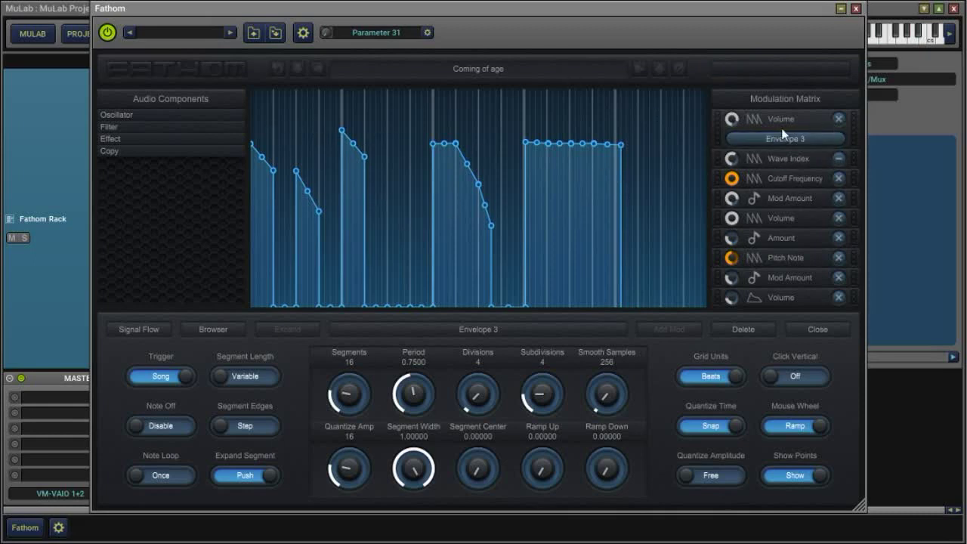
pyautogui.click(170, 375)
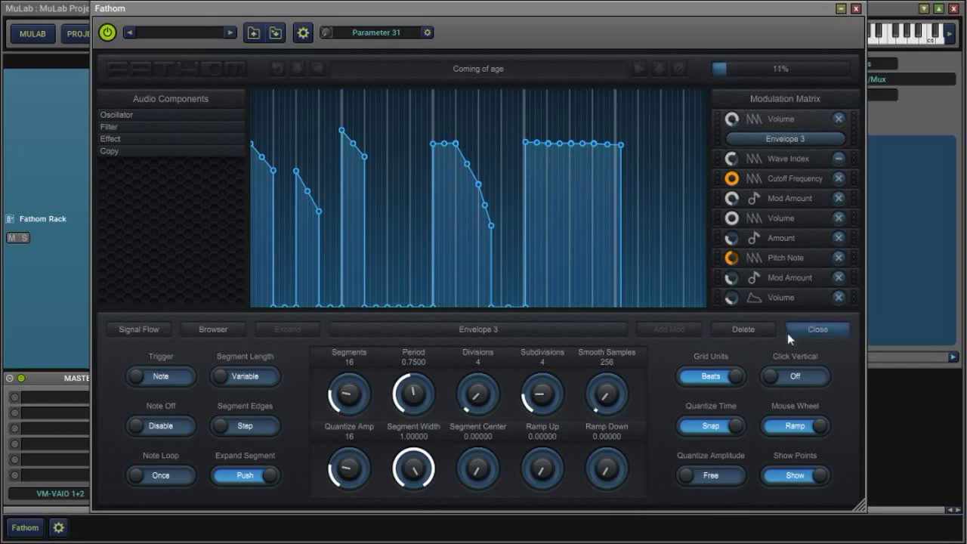
# Close Envelope 3 and show the Reverb Easy settings (Time 1.500, Decay 0.700).
pyautogui.click(837, 332)
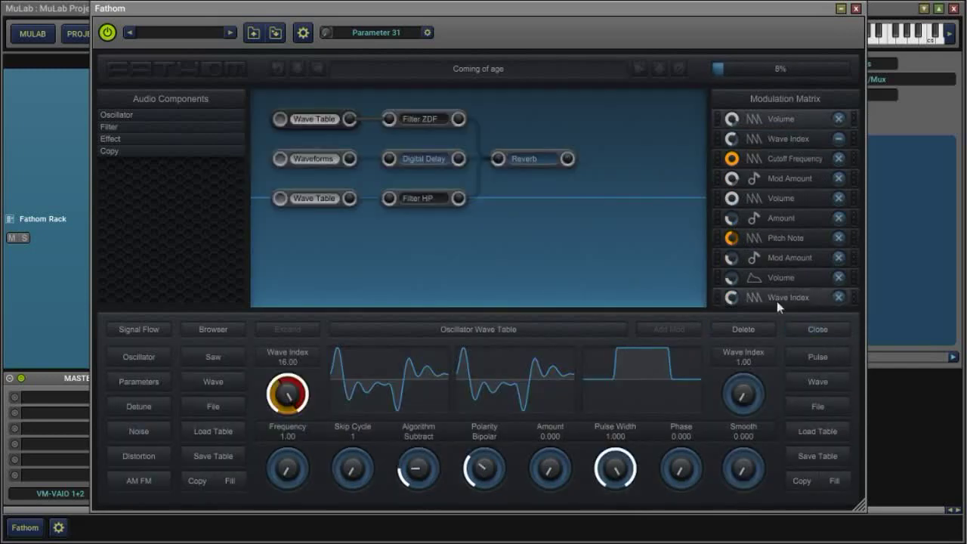
pyautogui.click(527, 165)
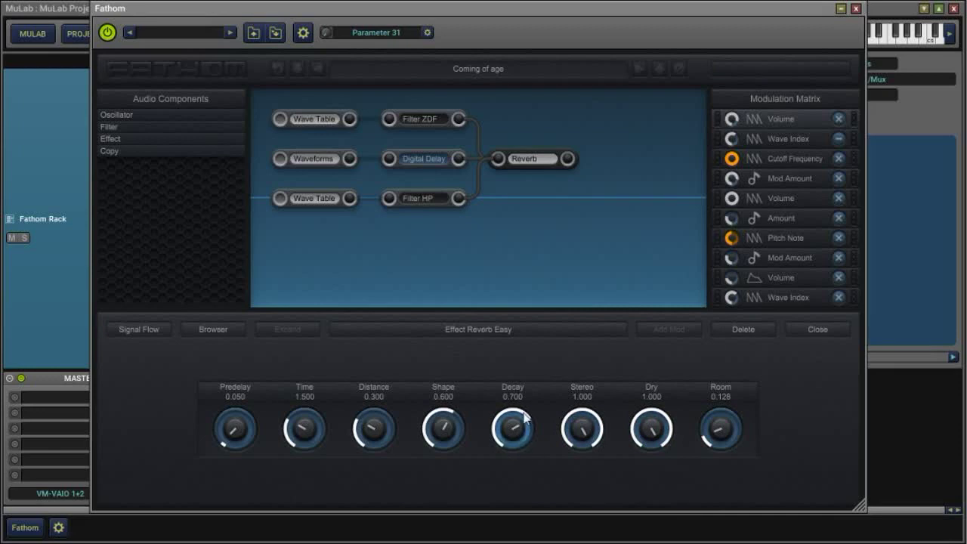
# Close the reverb, open LFO 1 from the Volume row, and show its target Wave Table oscillator.
pyautogui.click(830, 332)
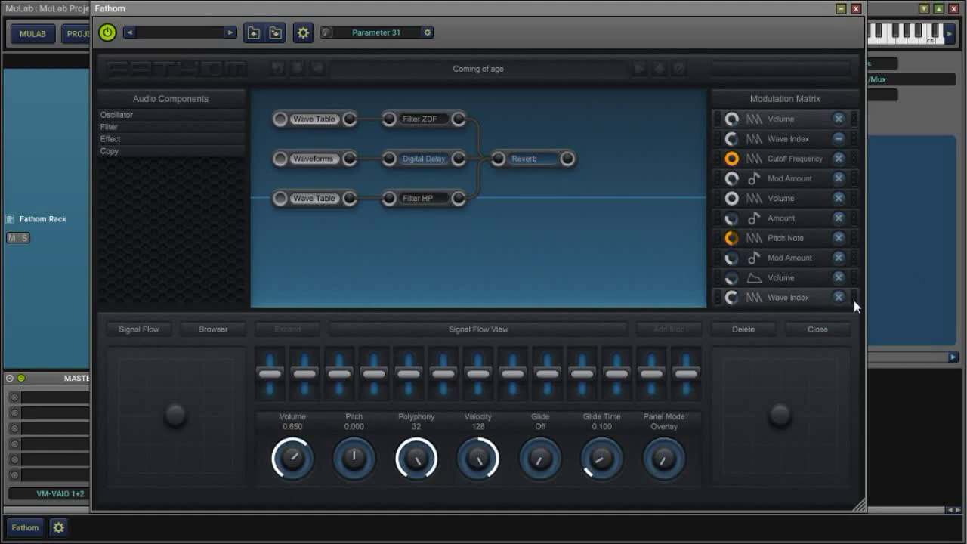
pyautogui.scroll(-3, 854, 300)
pyautogui.scroll(-2, 854, 257)
pyautogui.scroll(3, 855, 234)
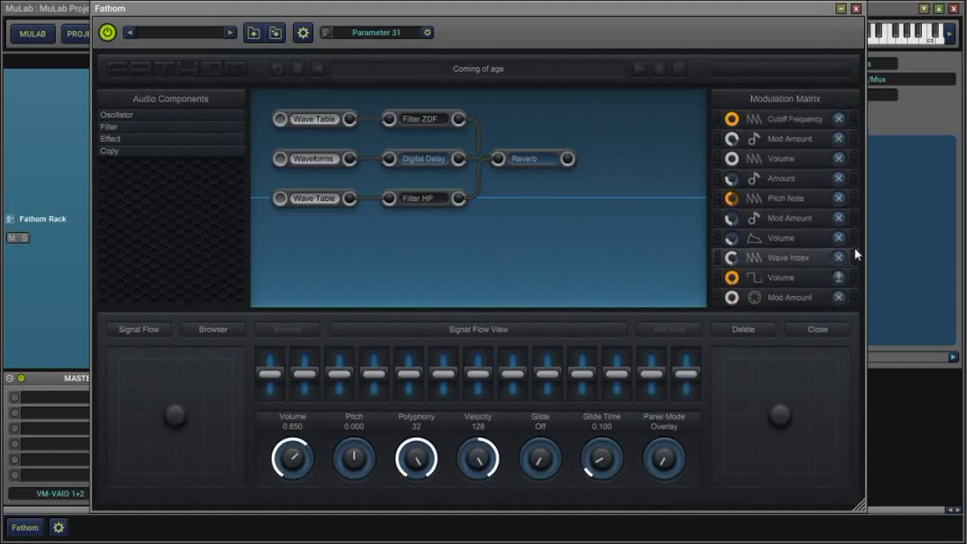
pyautogui.click(787, 278)
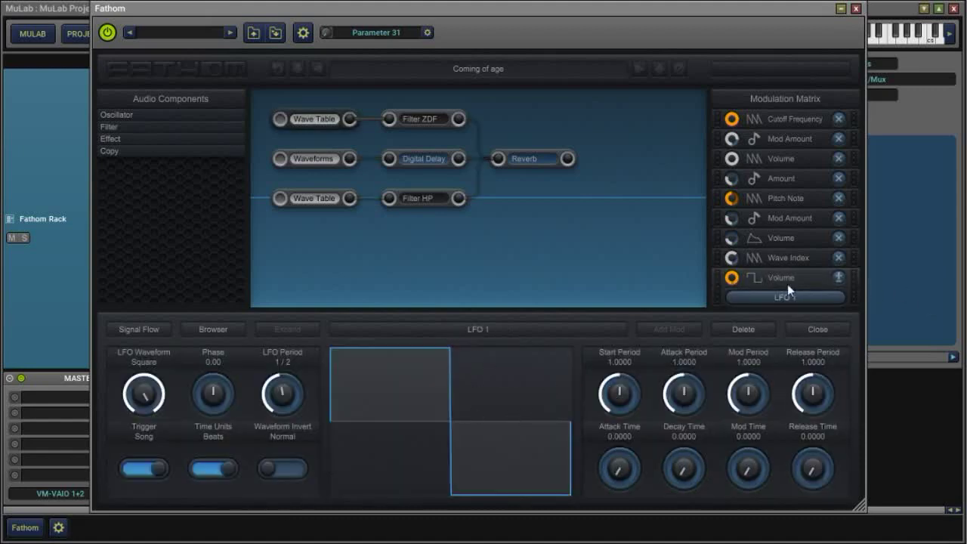
pyautogui.click(787, 284)
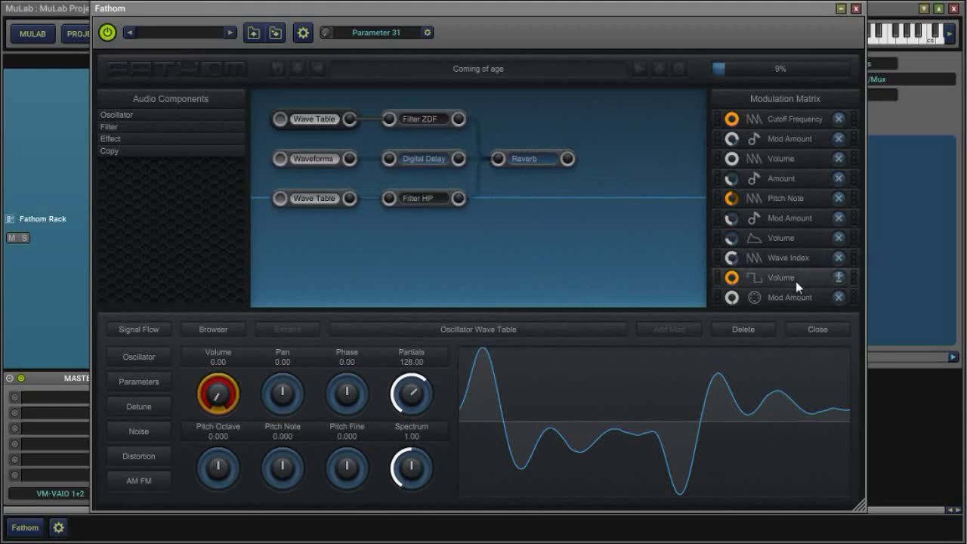
pyautogui.click(755, 280)
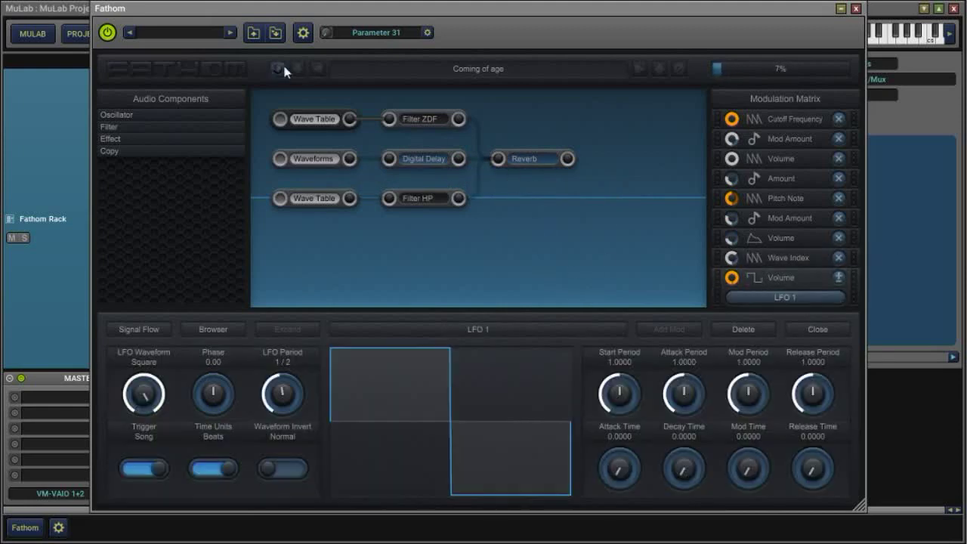
pyautogui.click(318, 121)
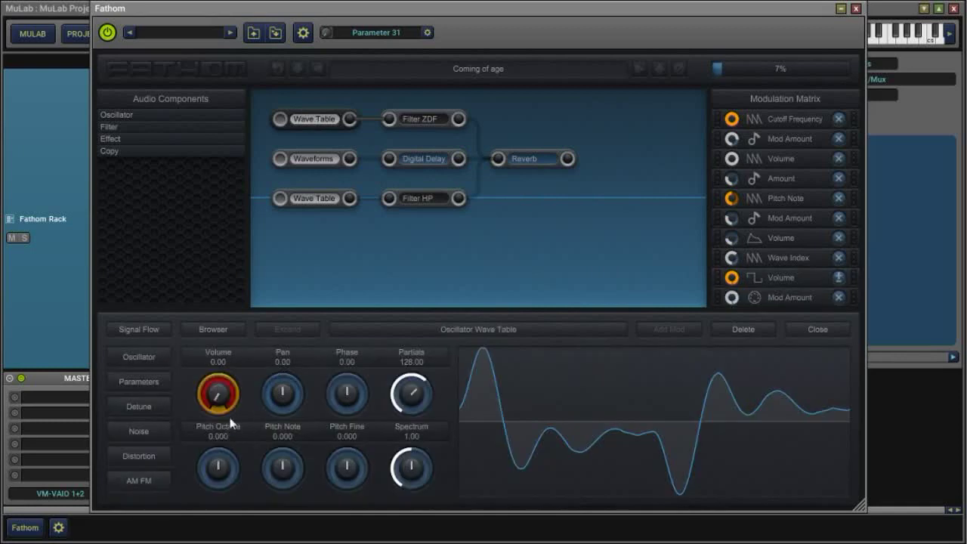
pyautogui.click(755, 279)
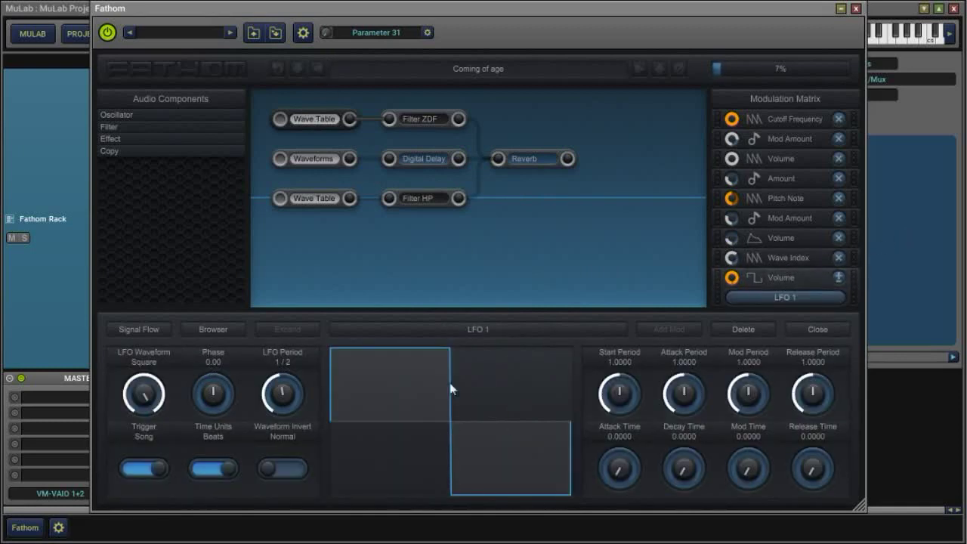
pyautogui.click(774, 278)
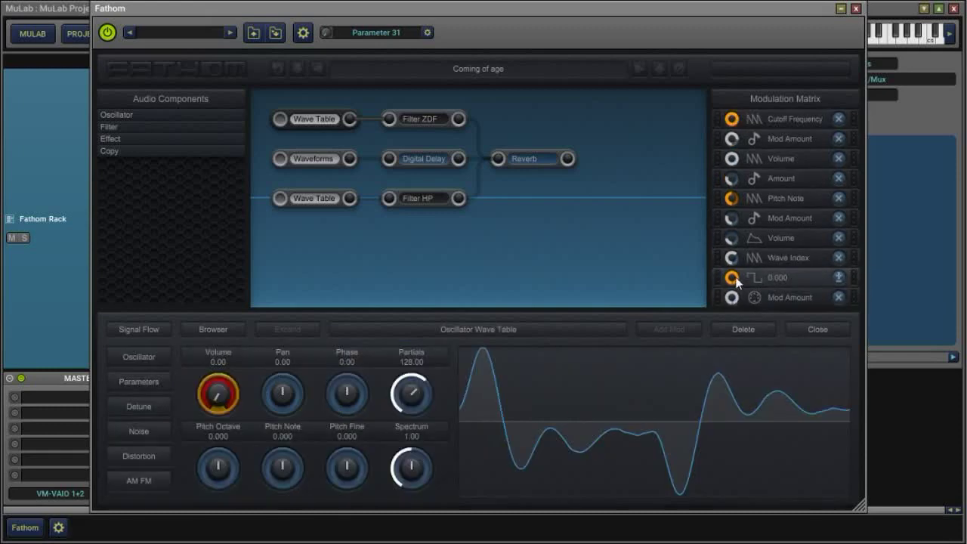
pyautogui.click(754, 297)
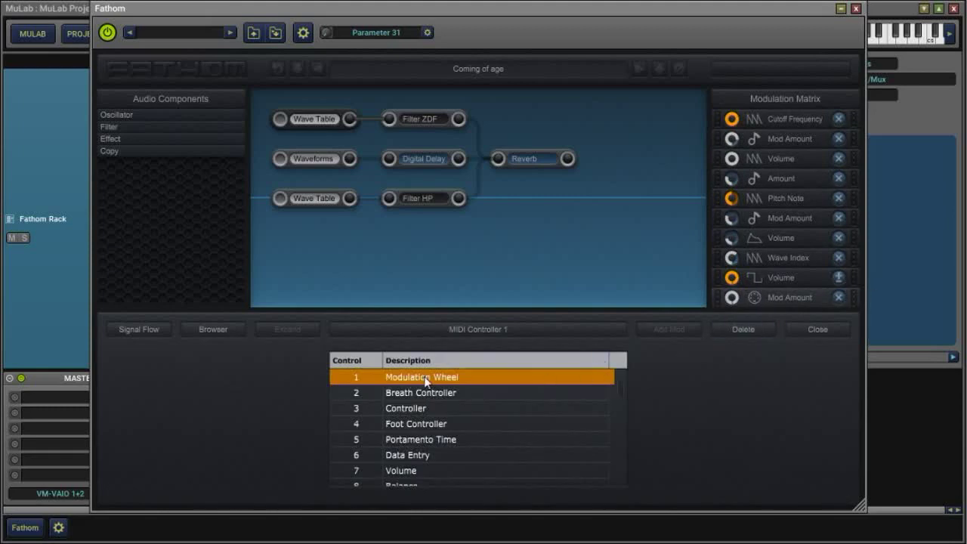
pyautogui.click(821, 330)
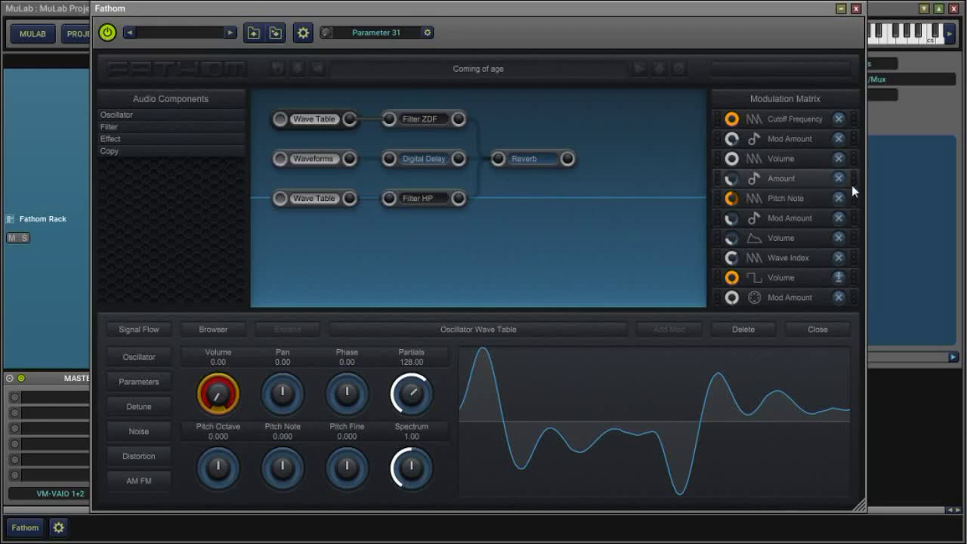
pyautogui.scroll(1, 853, 189)
pyautogui.scroll(1, 857, 213)
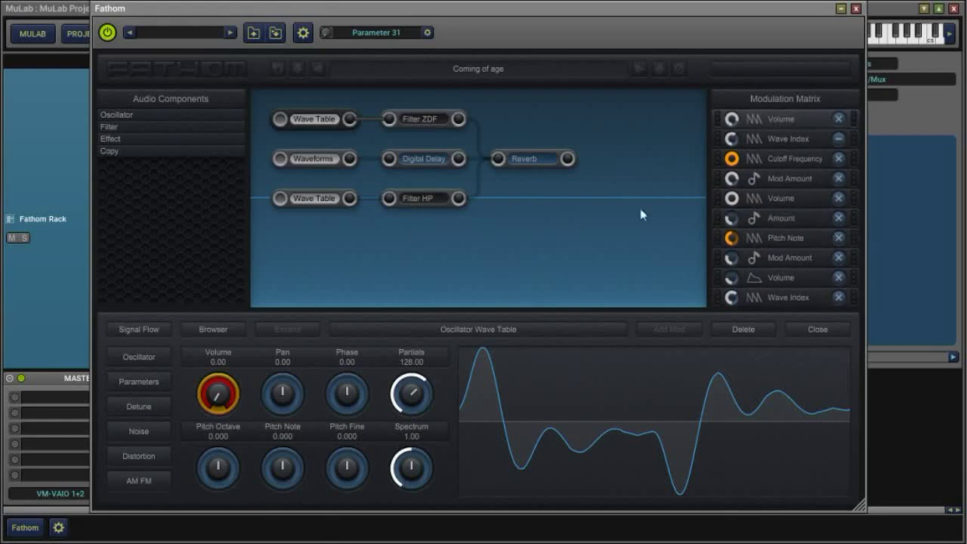